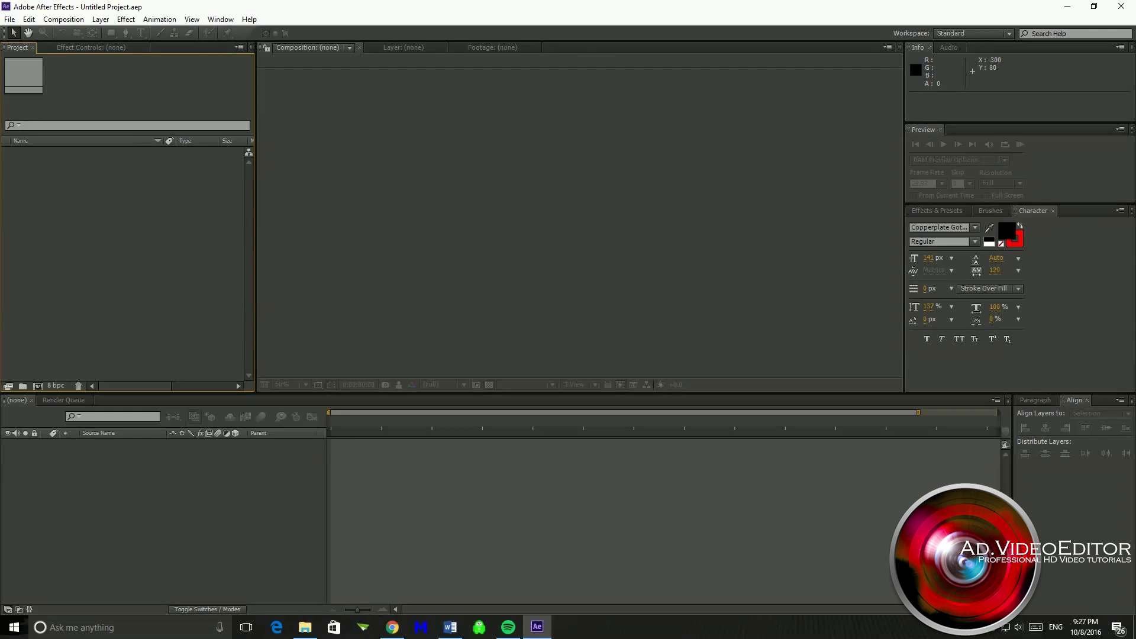
Create a new composition with the HDTV 1080 29.97 preset and a 15-second duration.
right_click(133, 243)
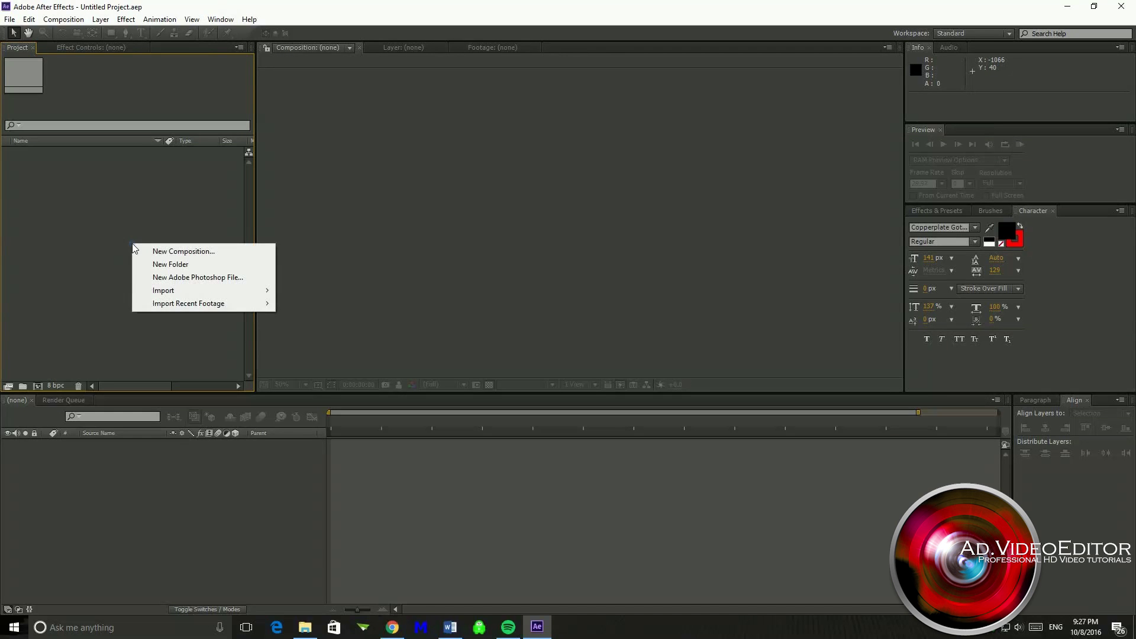
left_click(166, 249)
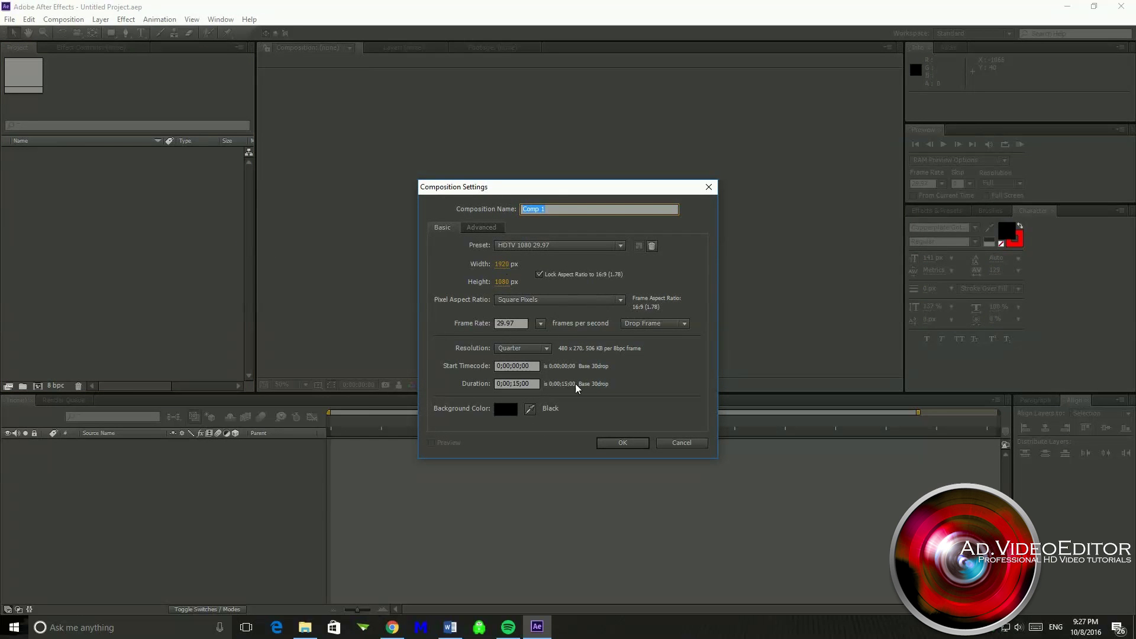
left_click(626, 443)
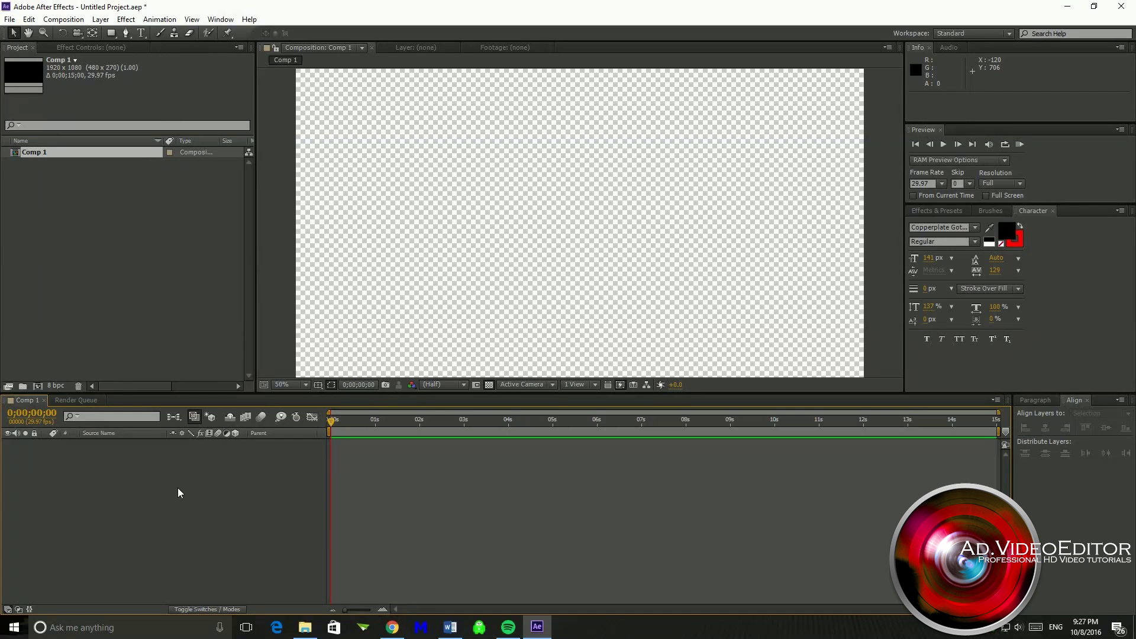
Add a new text layer to the composition and leave it empty.
right_click(114, 458)
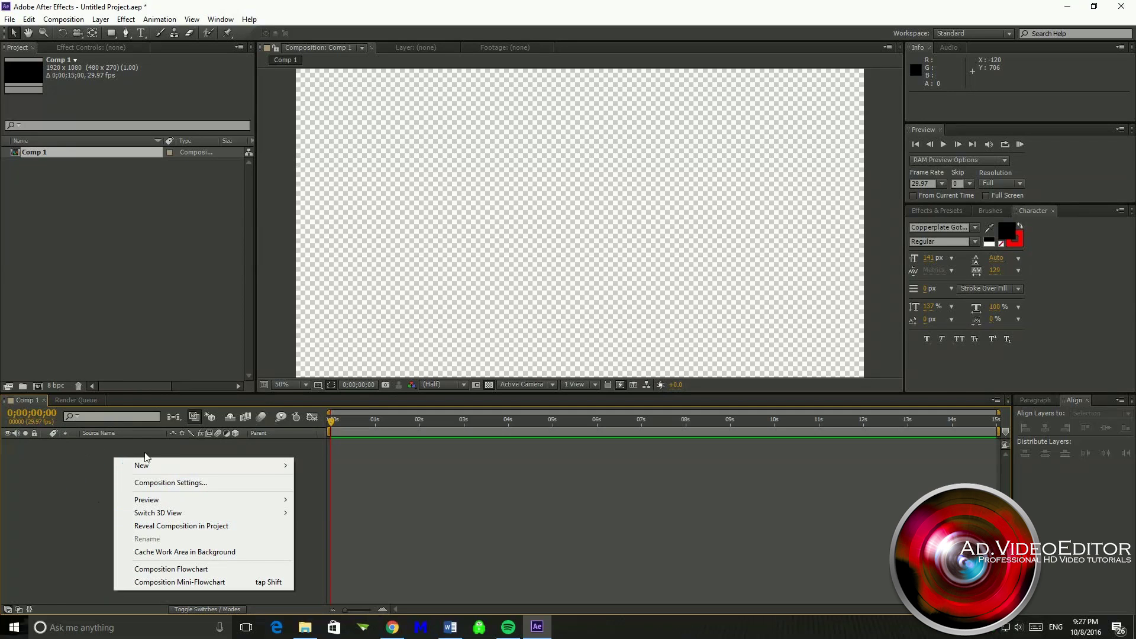
mouse_move(134, 467)
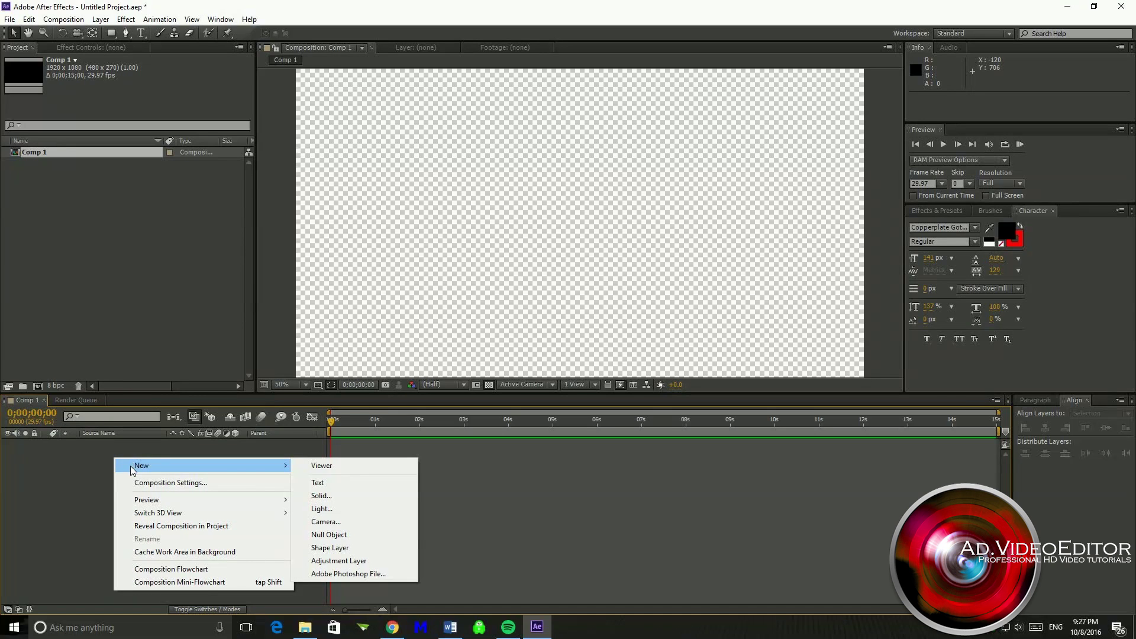
left_click(329, 483)
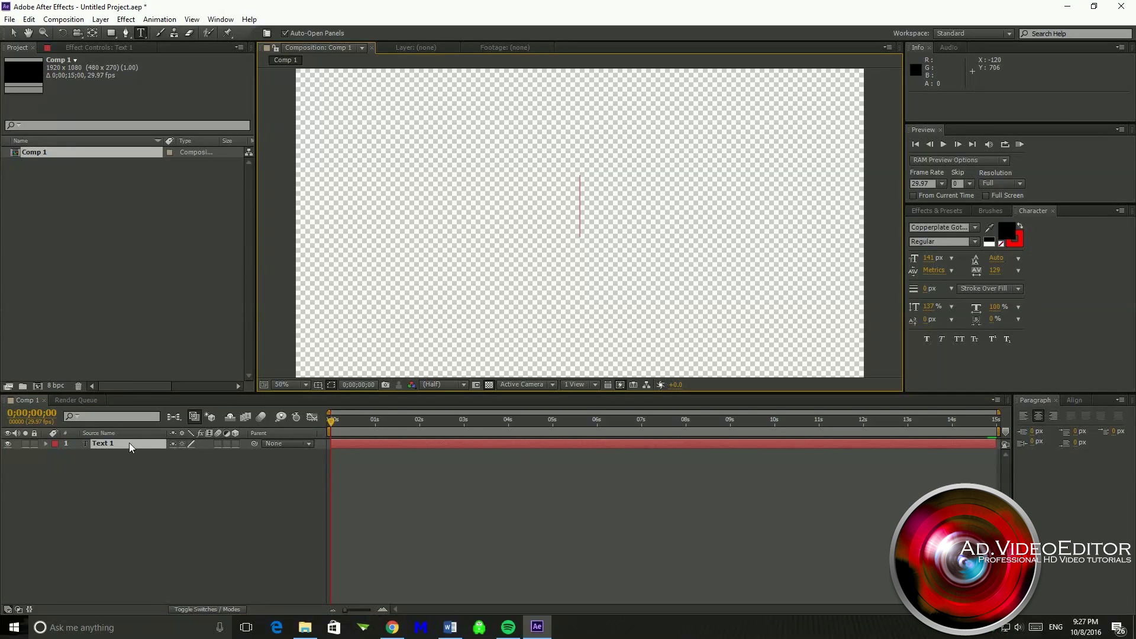
left_click(121, 455)
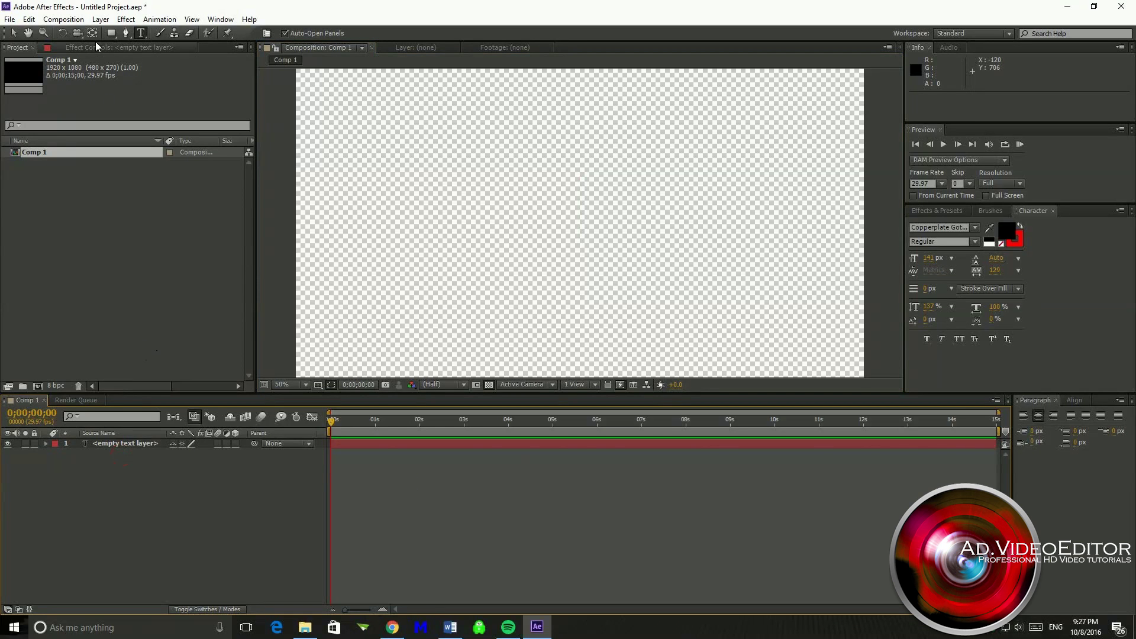
Add a second text layer to the composition, also without any text.
left_click(101, 19)
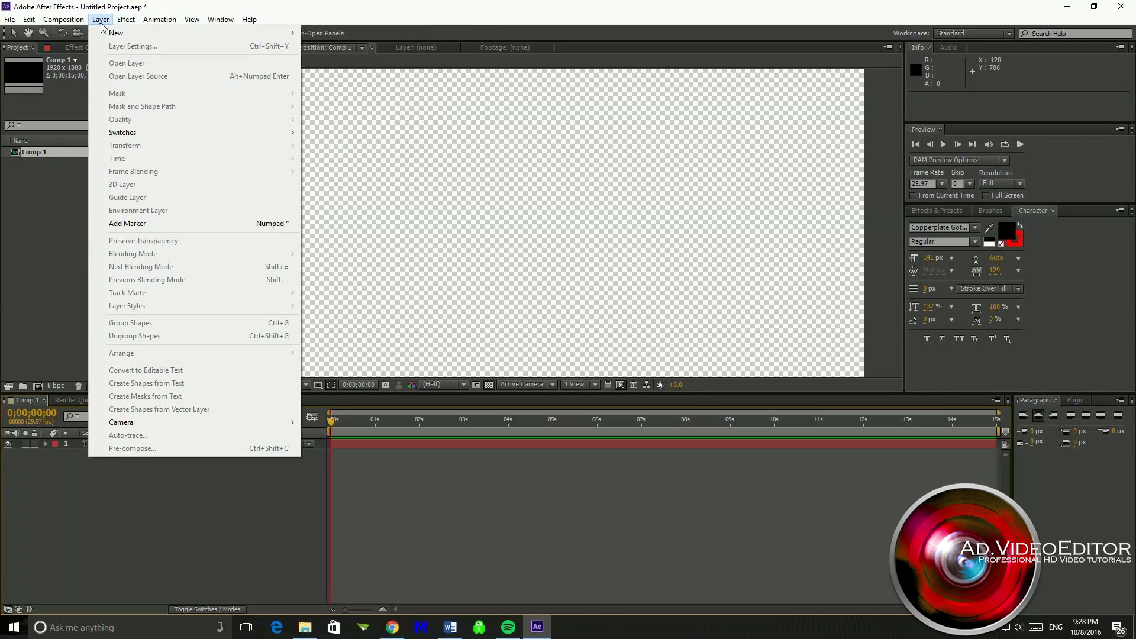
mouse_move(118, 34)
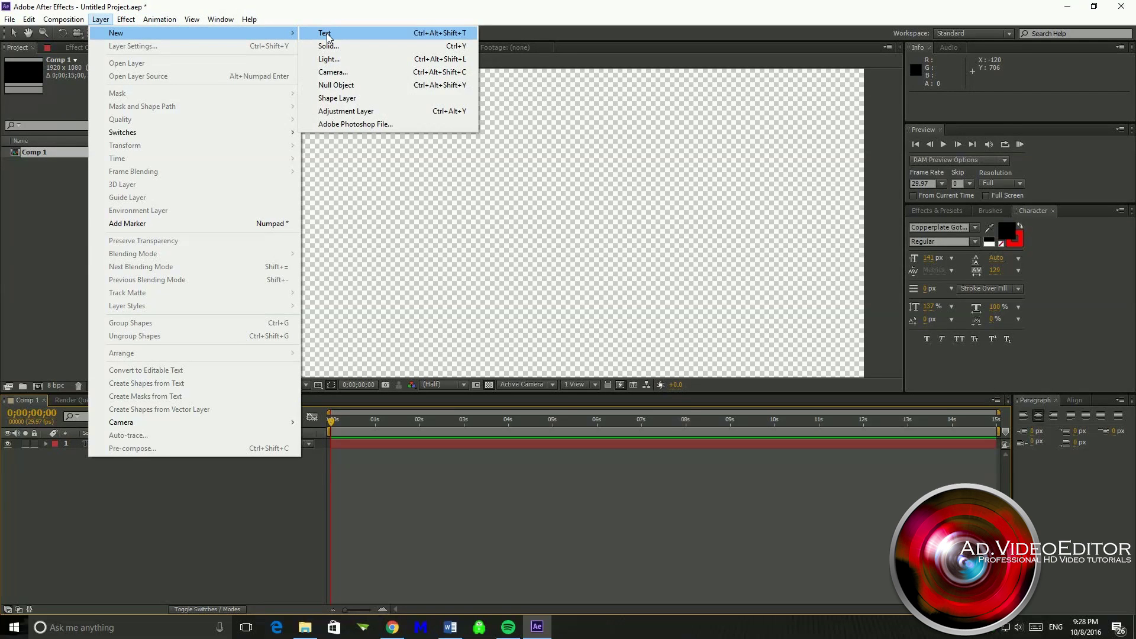
left_click(389, 35)
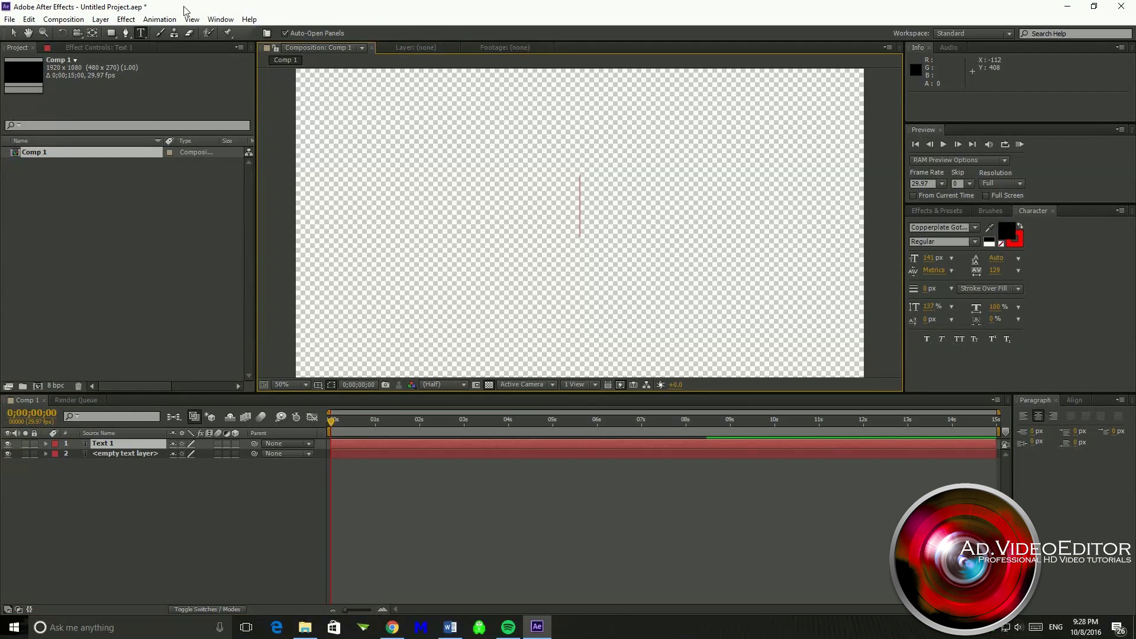
left_click(111, 518)
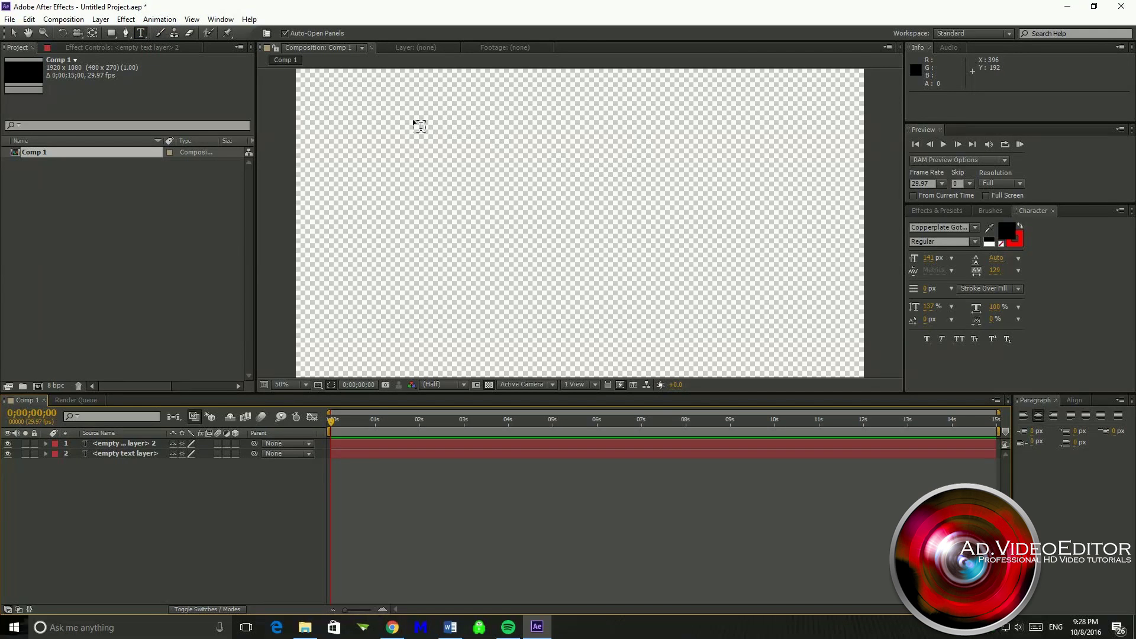
Draw a large paragraph text box across the middle of the frame and delete the two older empty text layers.
left_click_drag(401, 116, 762, 326)
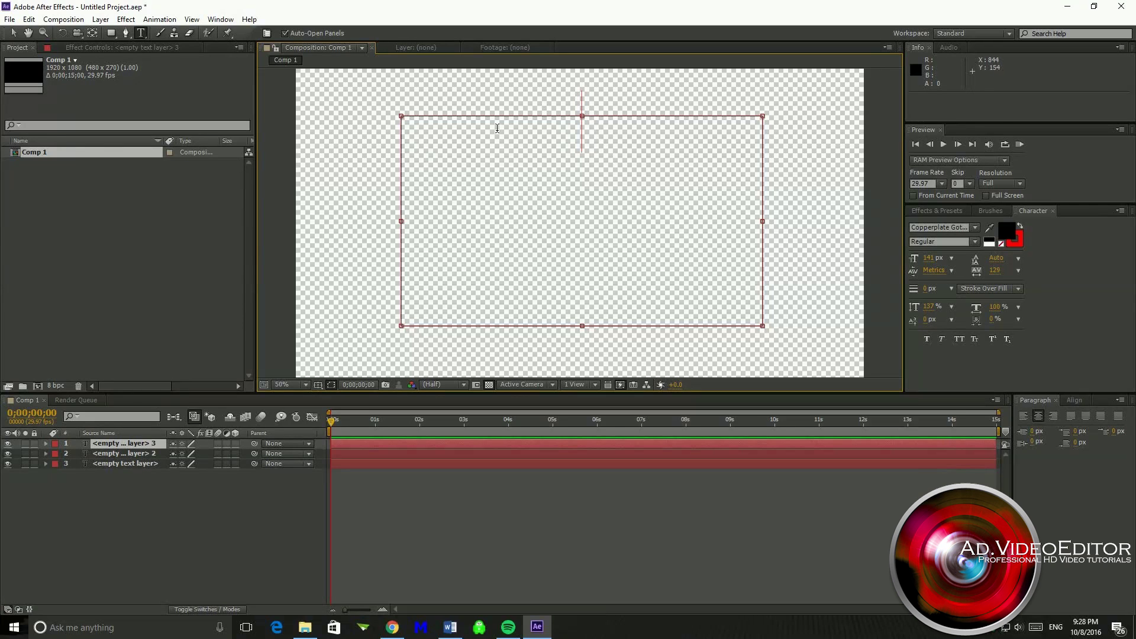
left_click(136, 453)
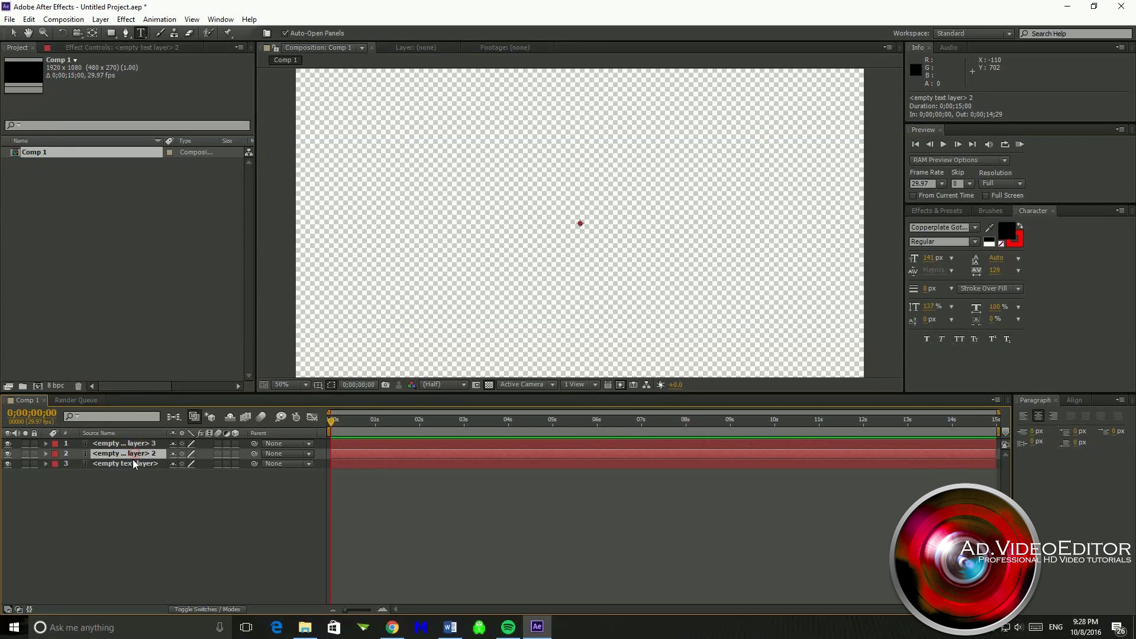
key("Delete")
left_click(137, 447)
left_click(135, 451)
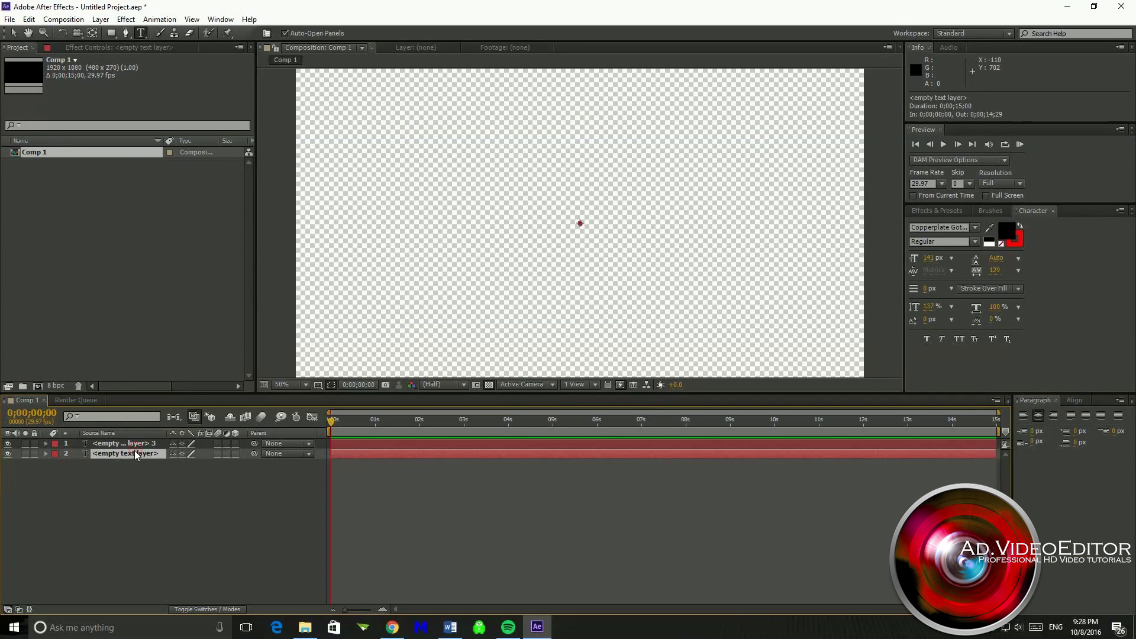
key("Delete")
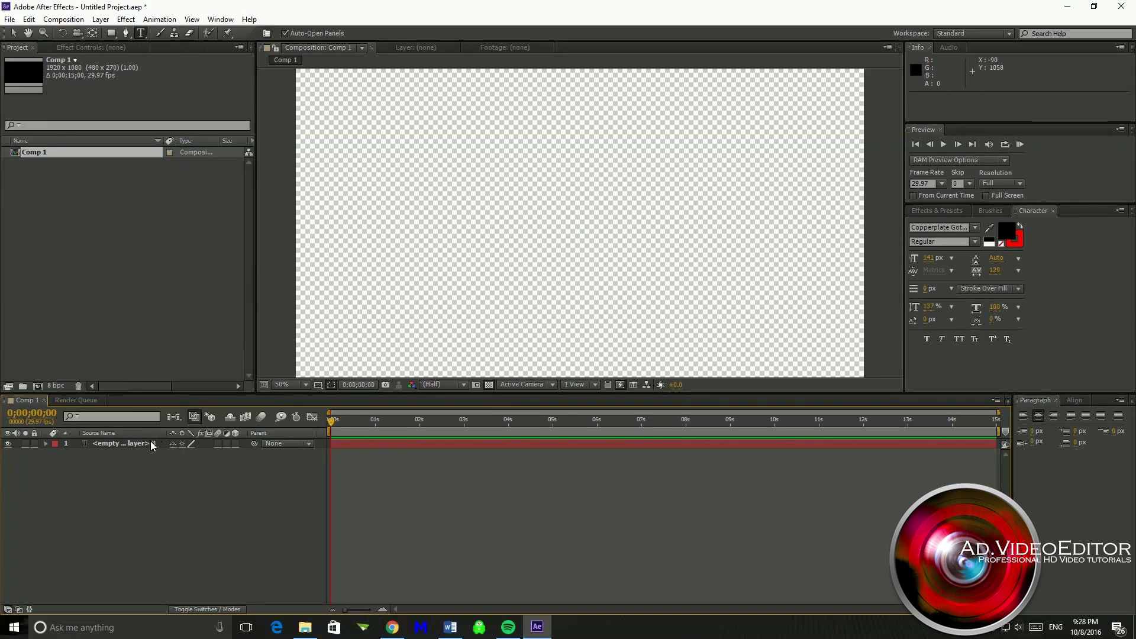
Enter "Ad.VideoEditor" in the paragraph text box and widen the box so the title fits on one line.
left_click(151, 443)
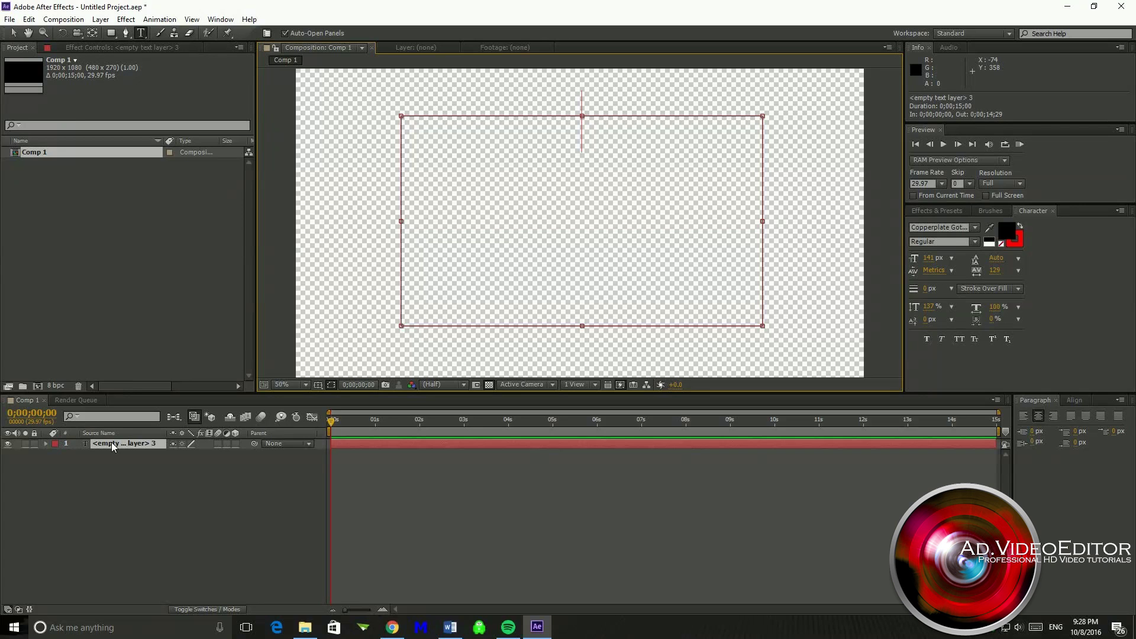
left_click(132, 506)
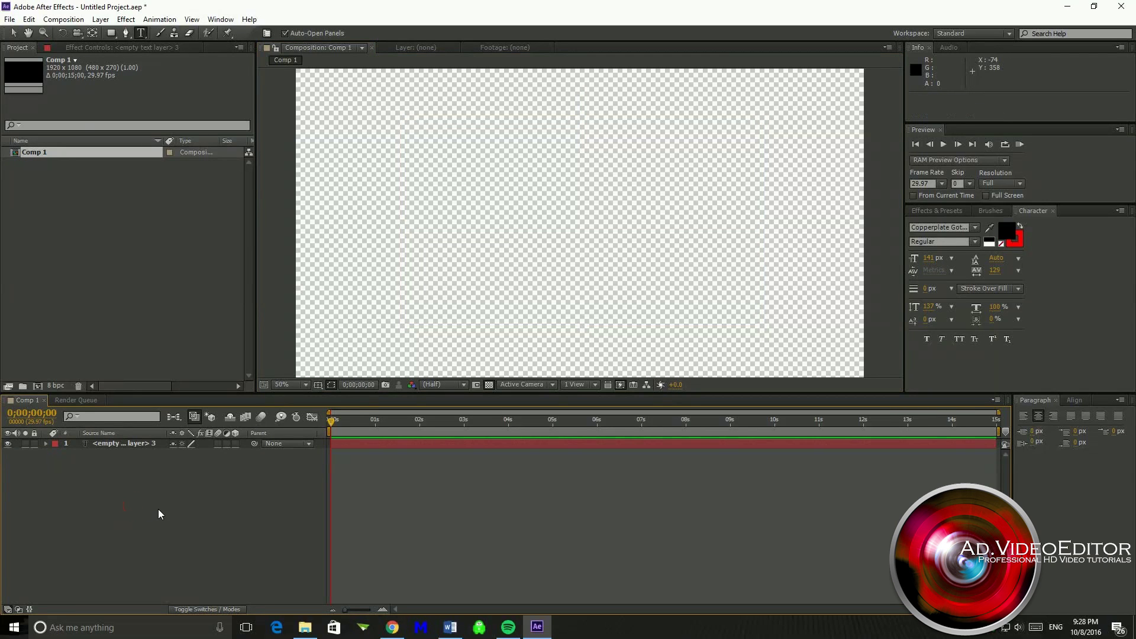
left_click(107, 446)
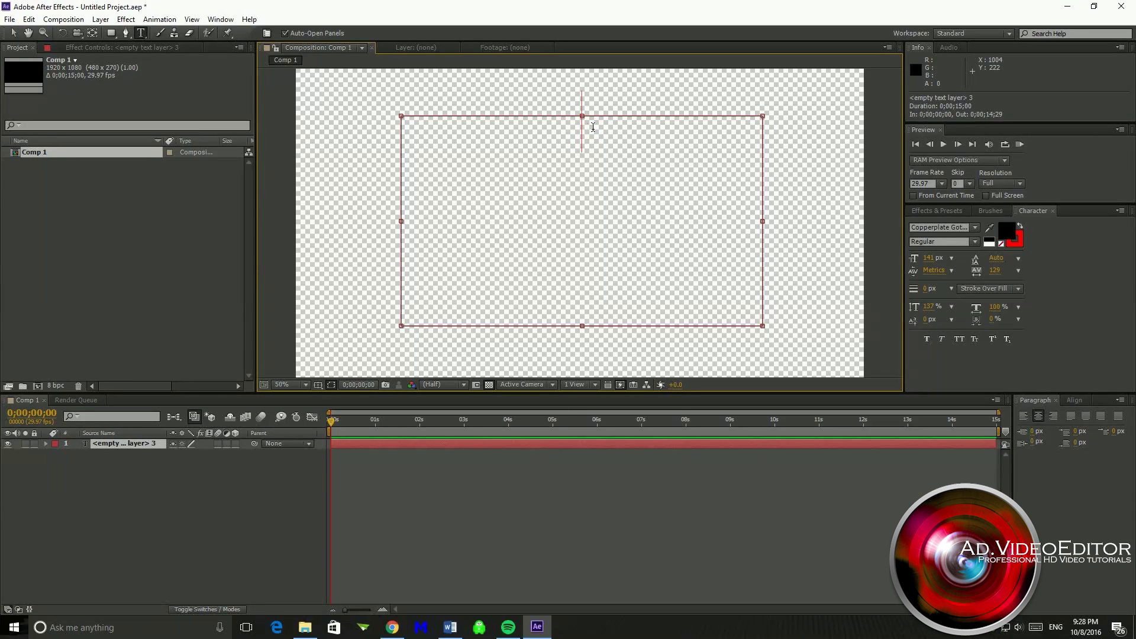
type("AD.VideoEditor")
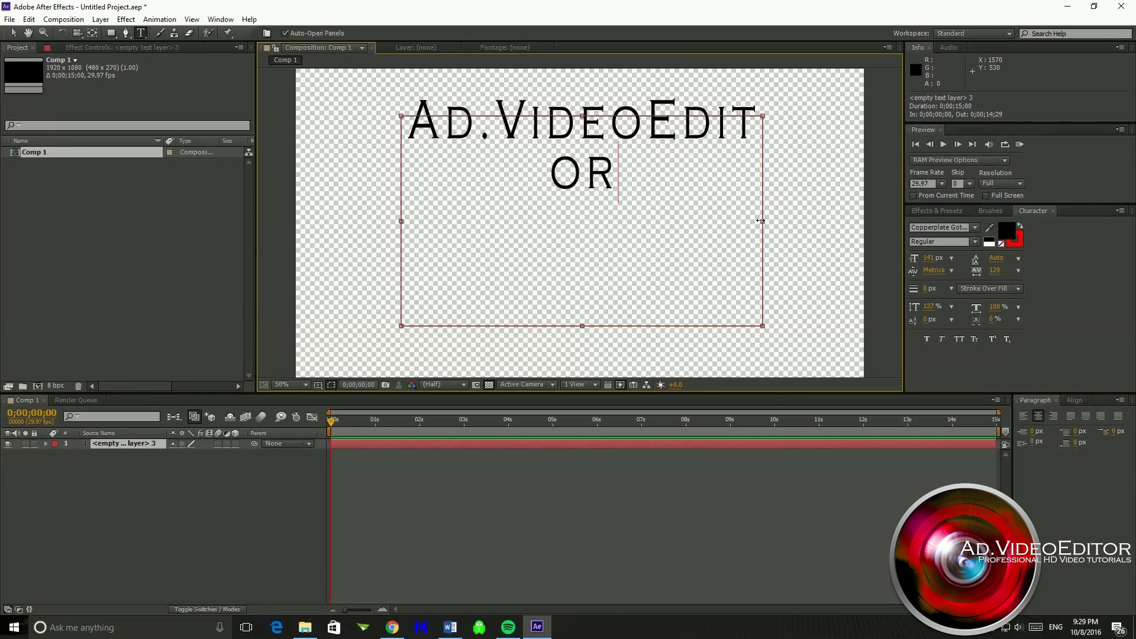
left_click_drag(761, 220, 859, 221)
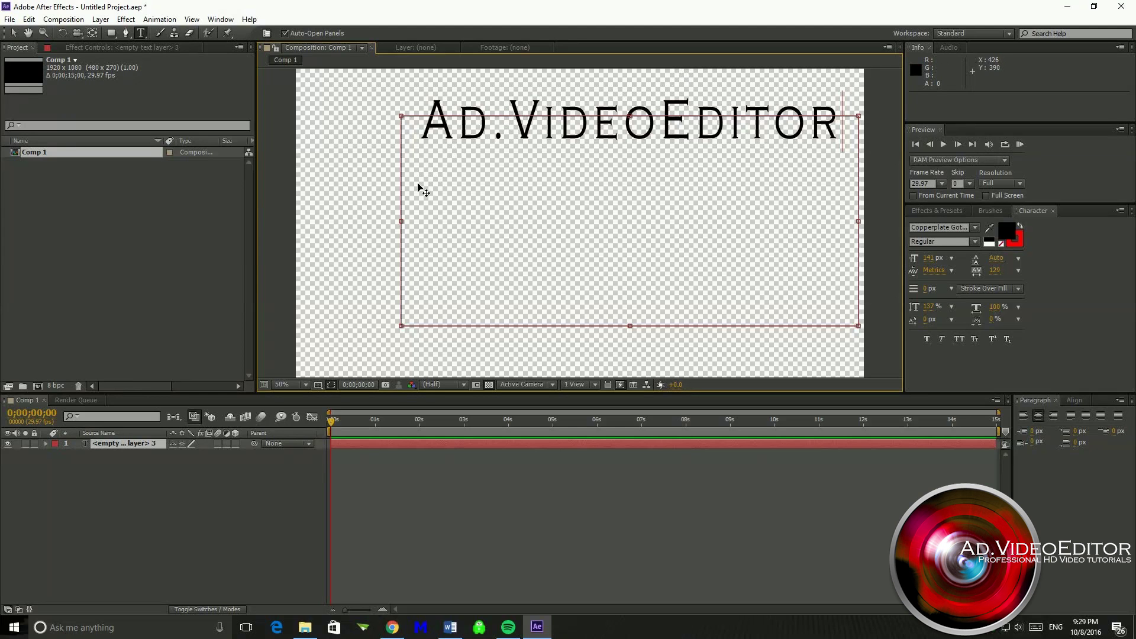
Move the title towards the middle of the frame and align it to the composition's horizontal and vertical center.
left_click_drag(430, 329, 360, 420)
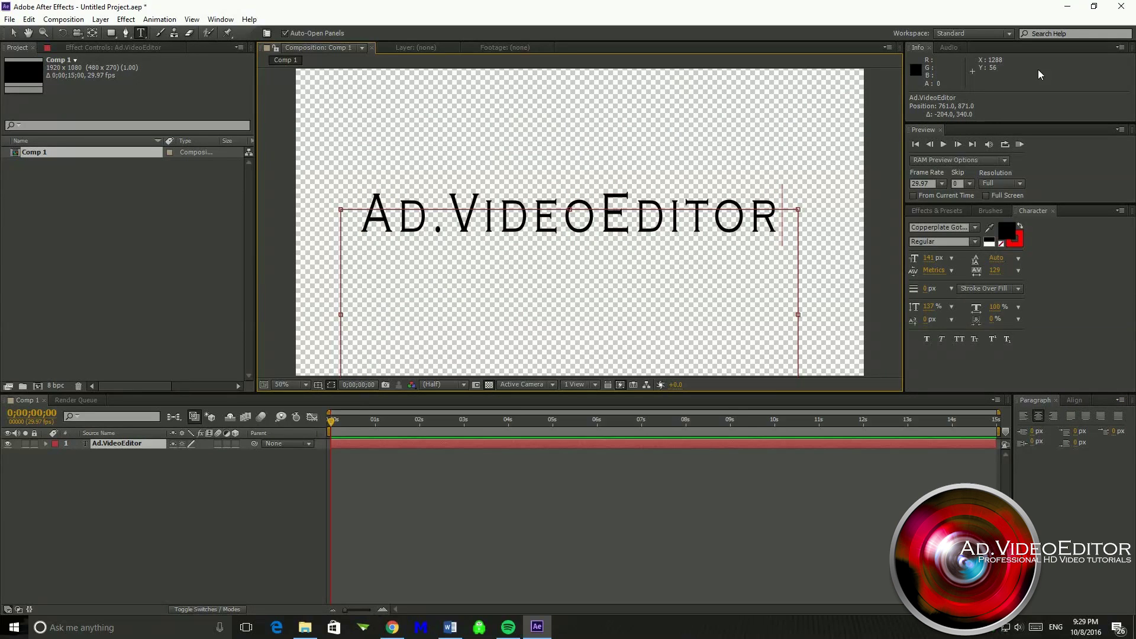
left_click(1071, 401)
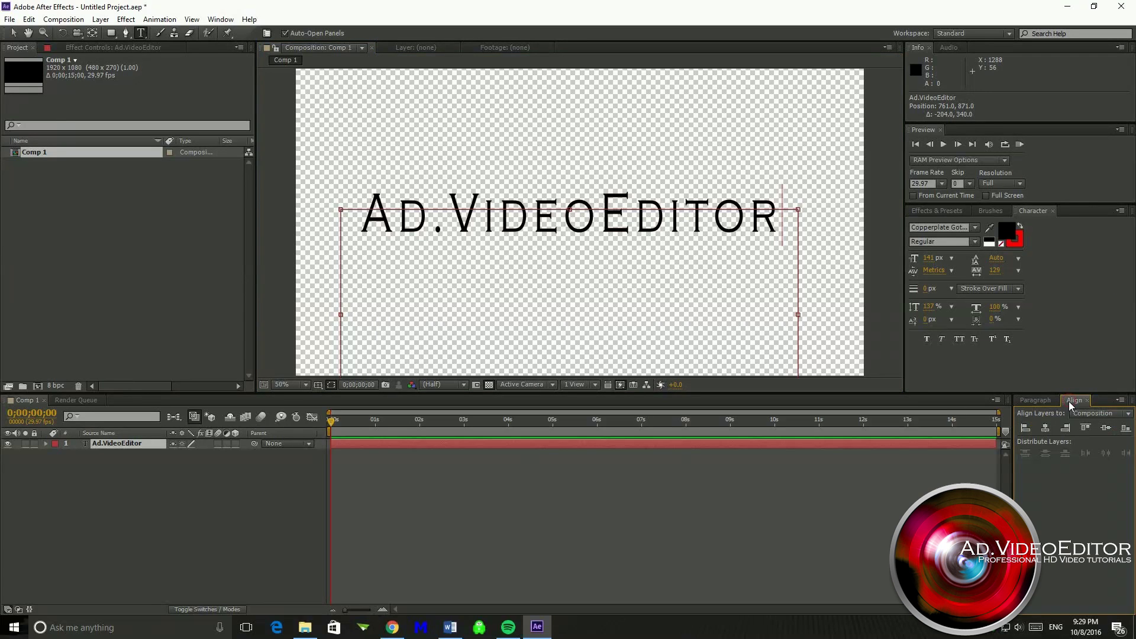
left_click(220, 19)
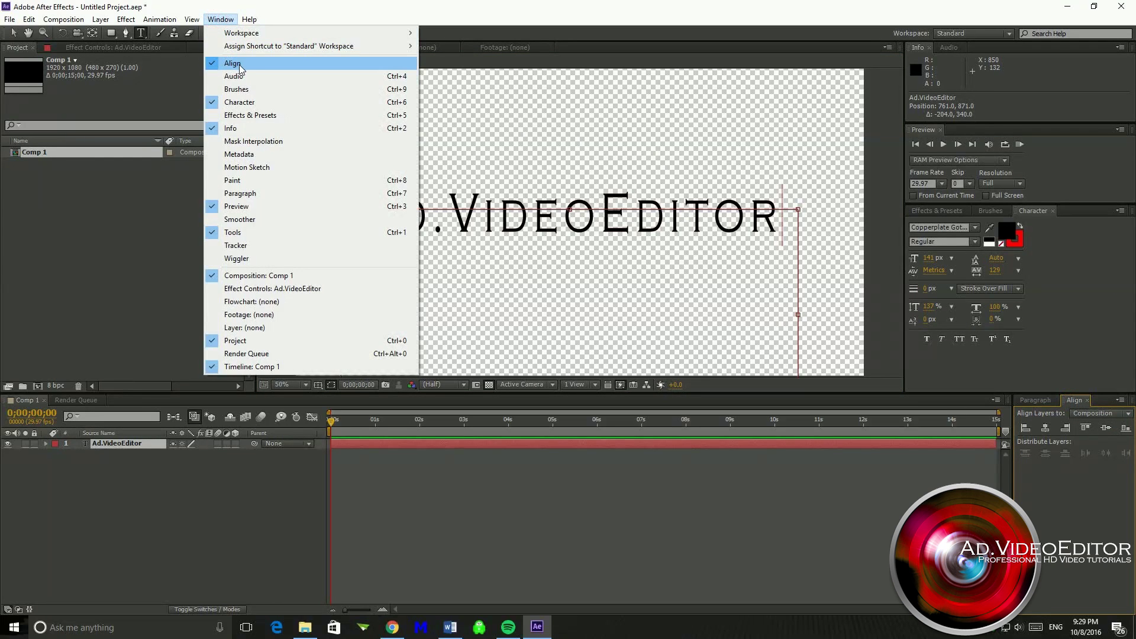
left_click(1063, 494)
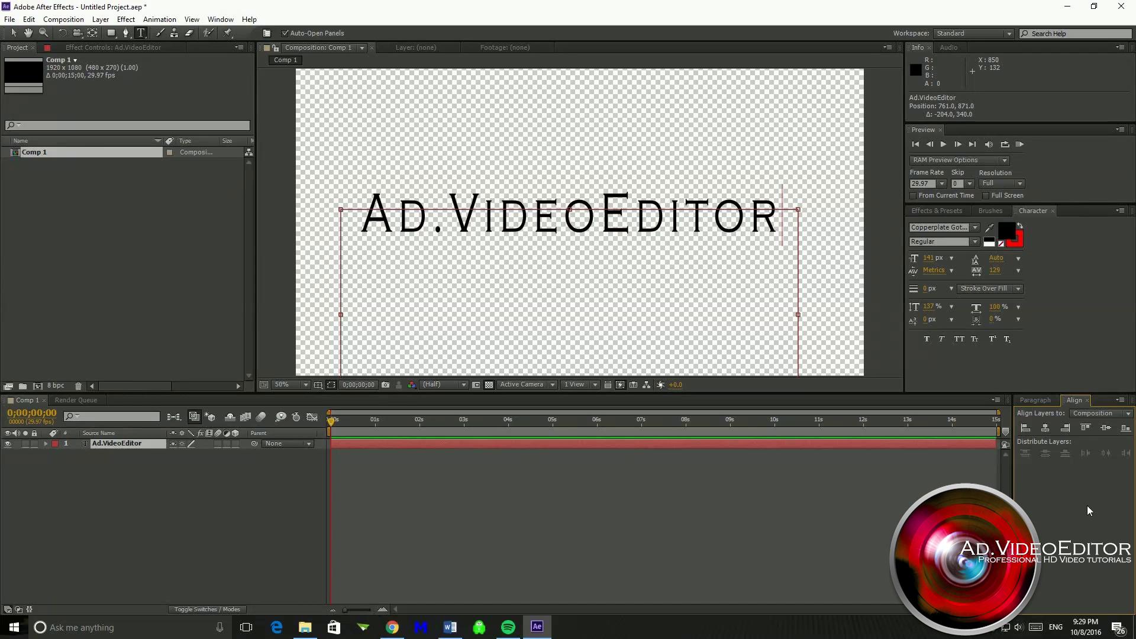
left_click(1047, 431)
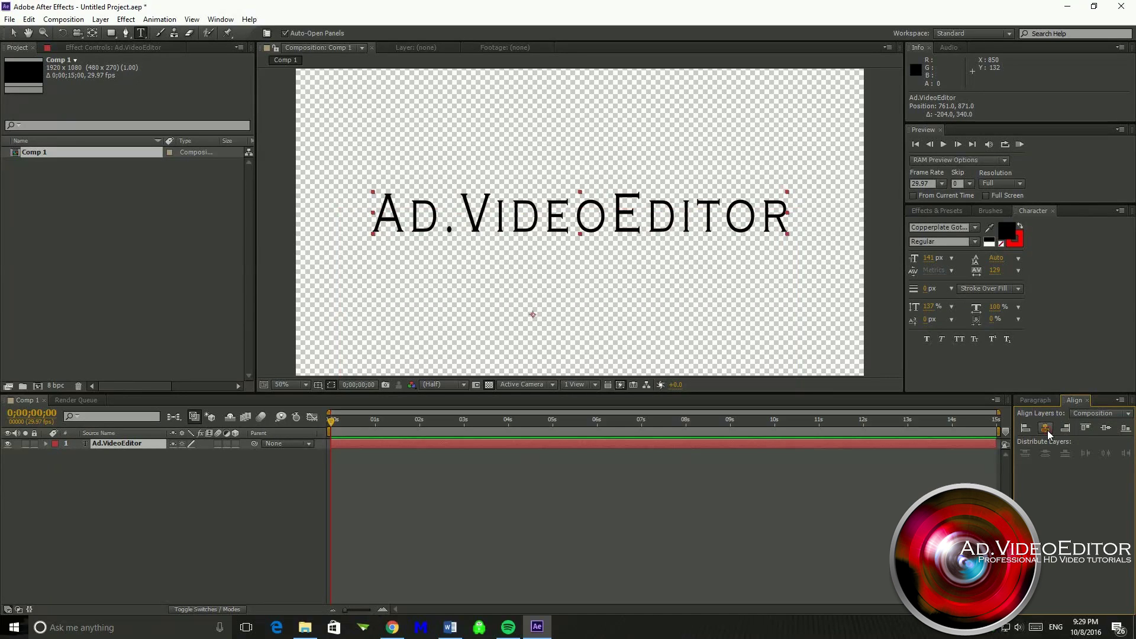
left_click(1107, 429)
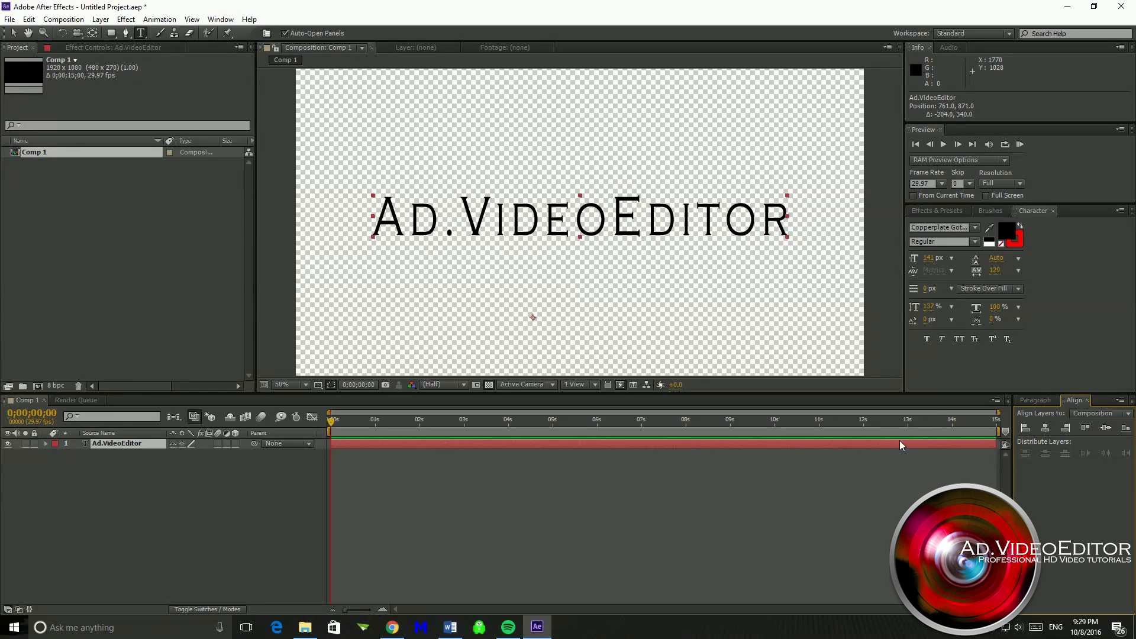
Try Chaparral Pro and Gadugi Bold as the title's font.
left_click(975, 228)
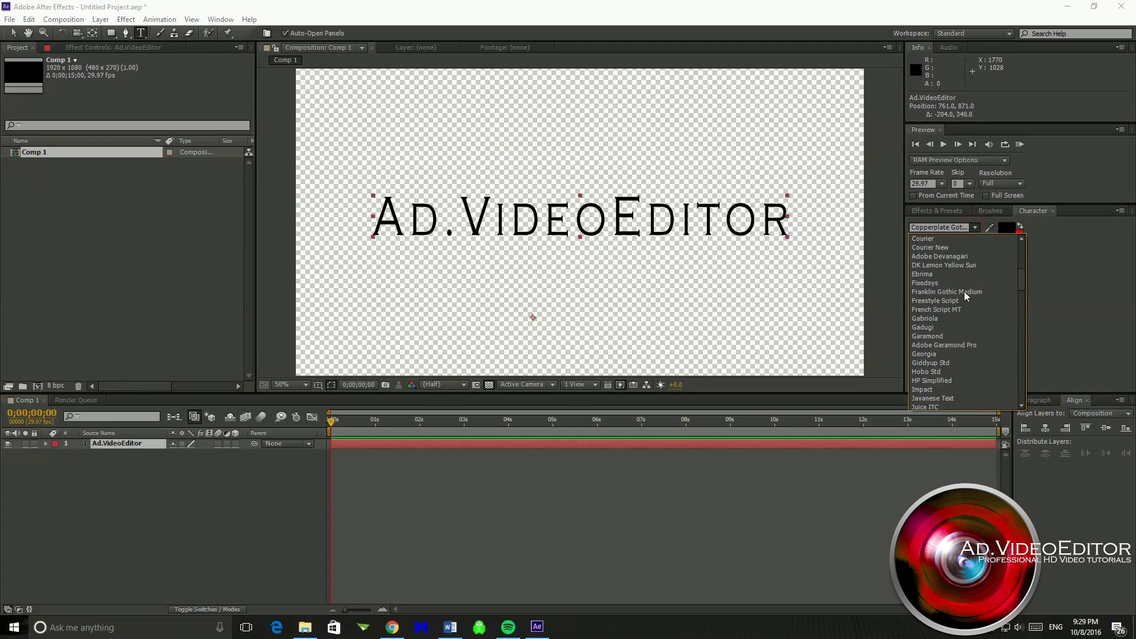
left_click(964, 291)
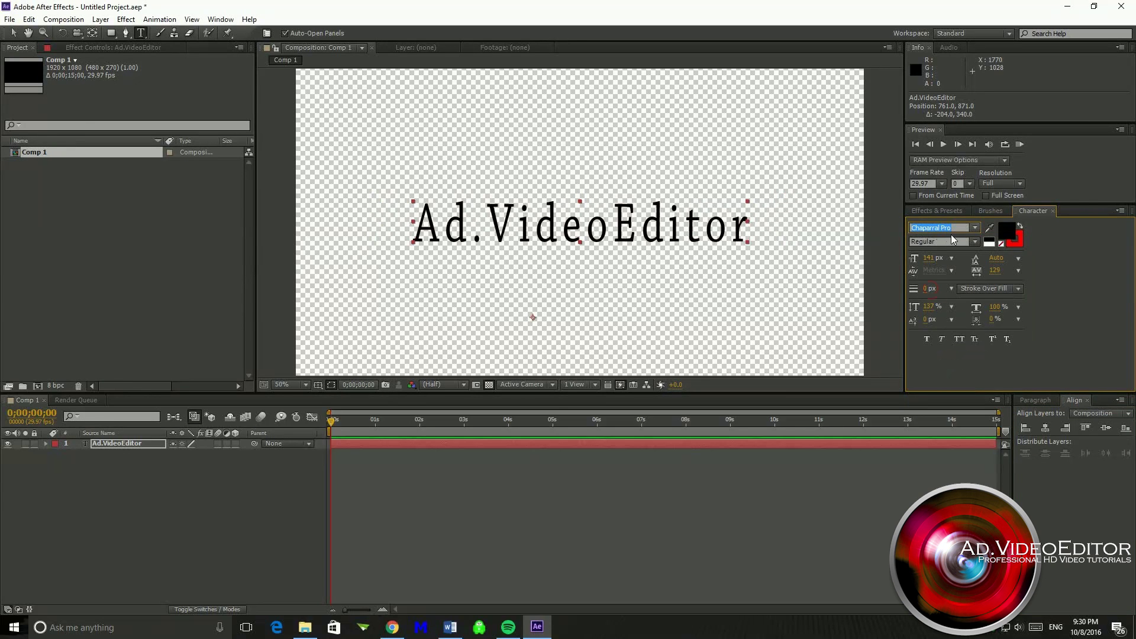
left_click(975, 228)
left_click(952, 403)
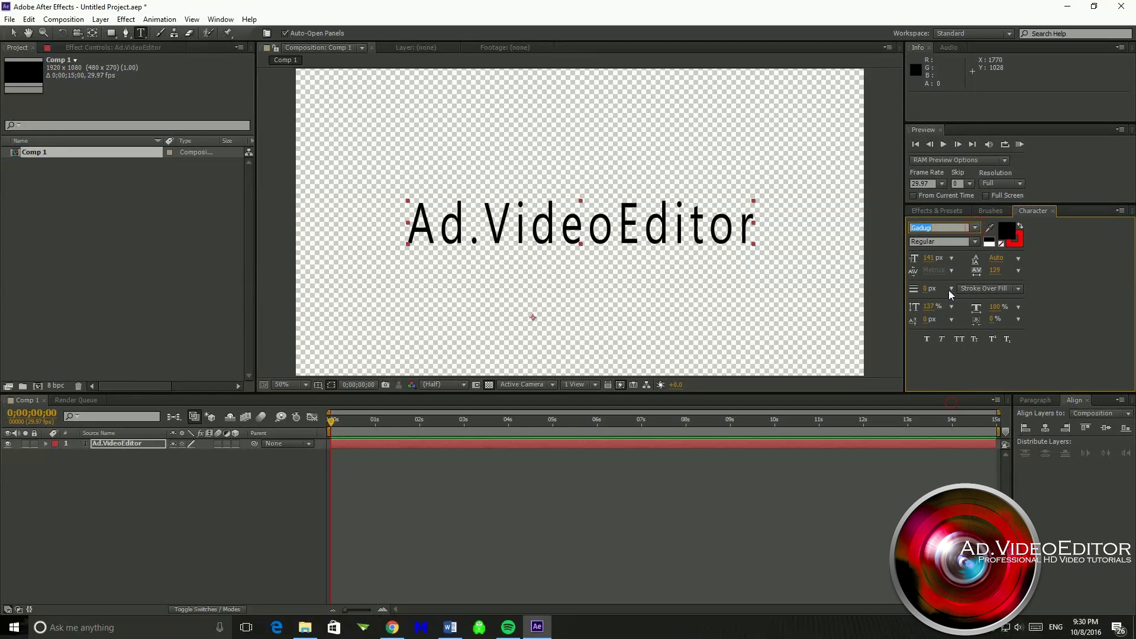
left_click(978, 242)
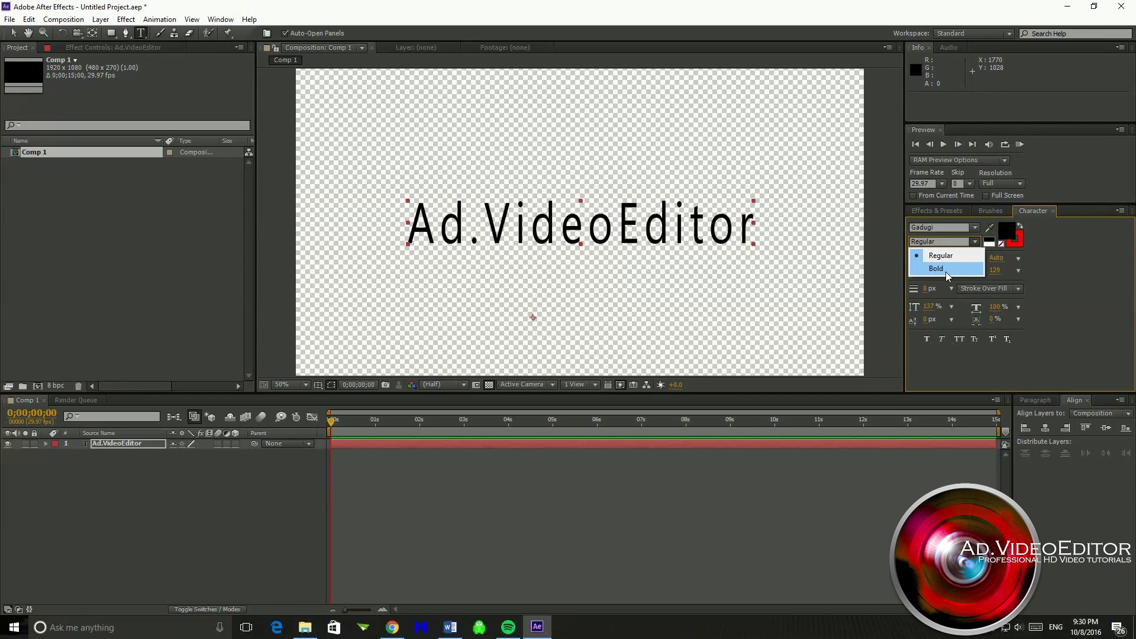
left_click(945, 270)
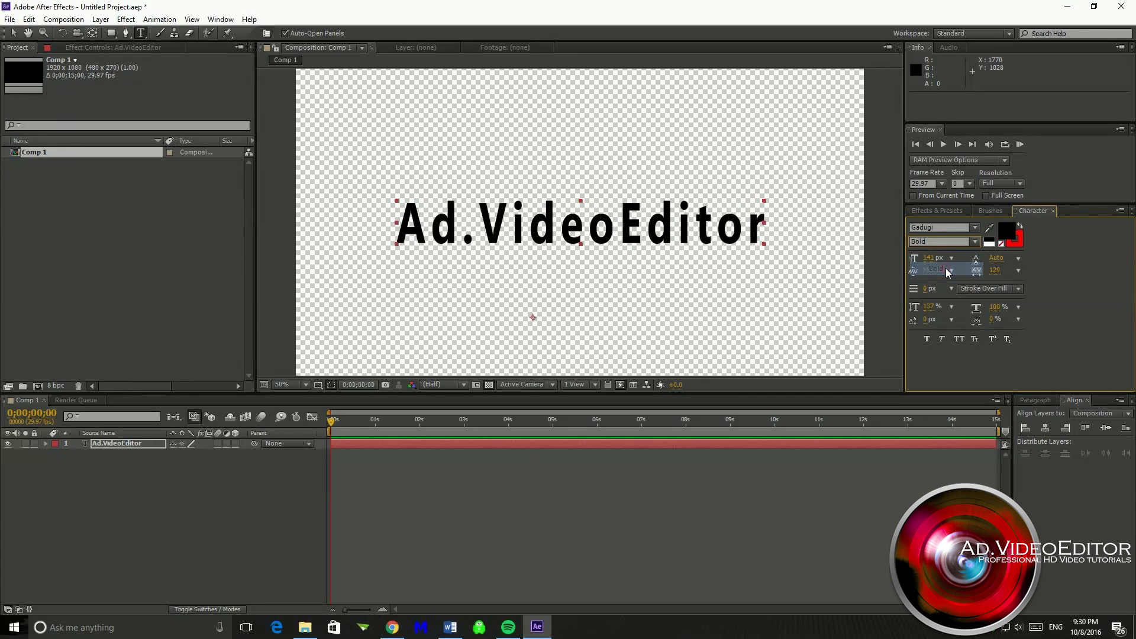
Set the title's font to Arial with the Black style.
left_click(974, 228)
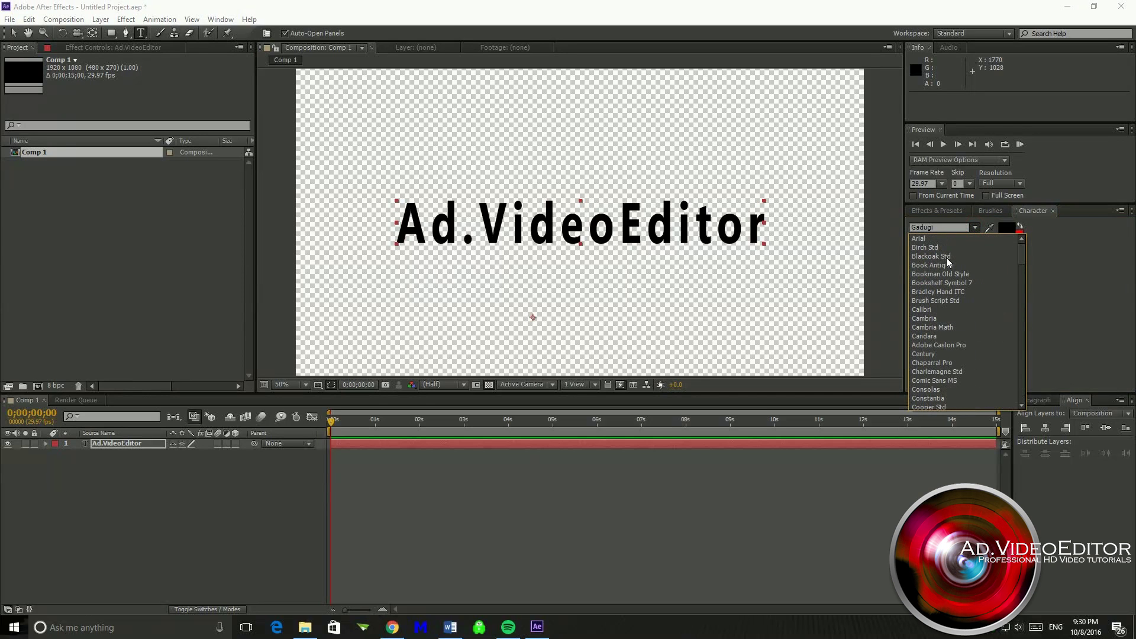
left_click(920, 238)
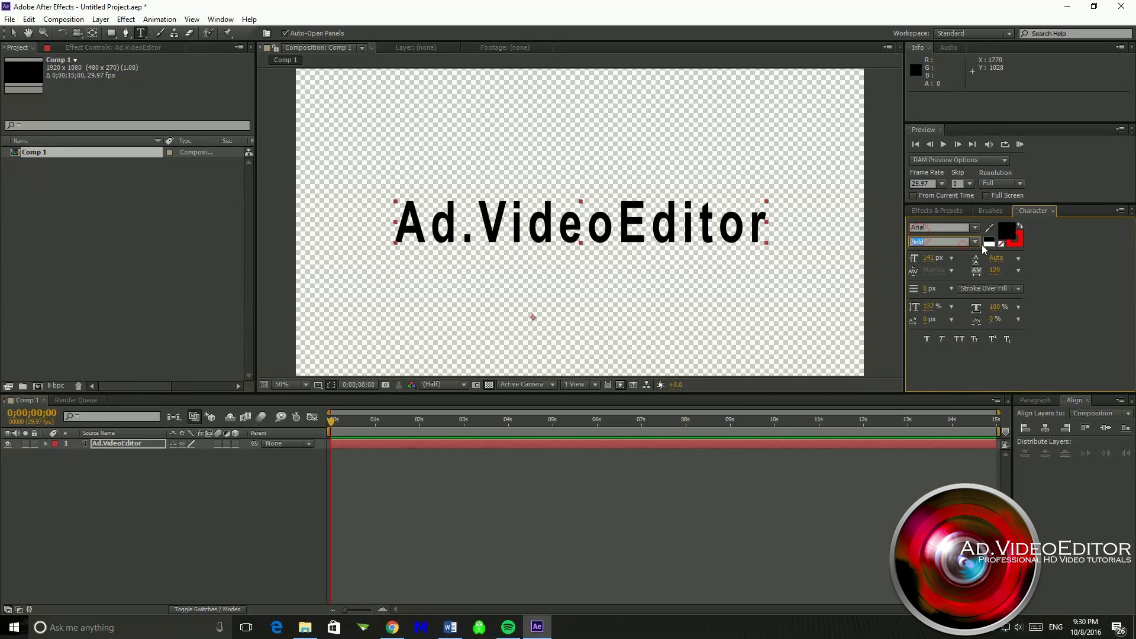
left_click(974, 243)
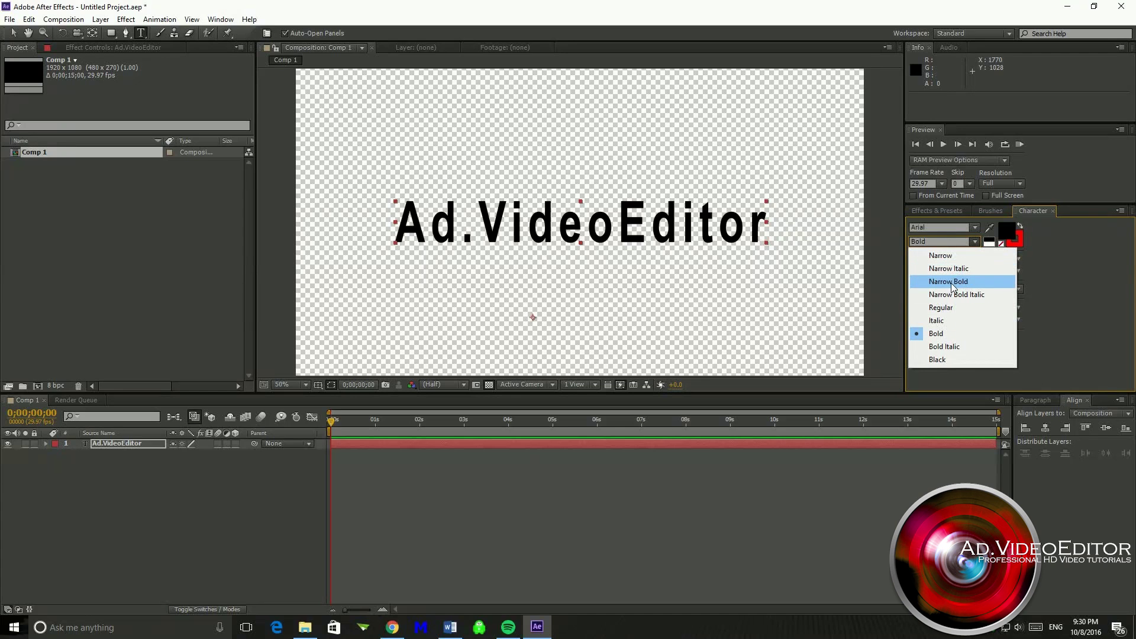
left_click(946, 359)
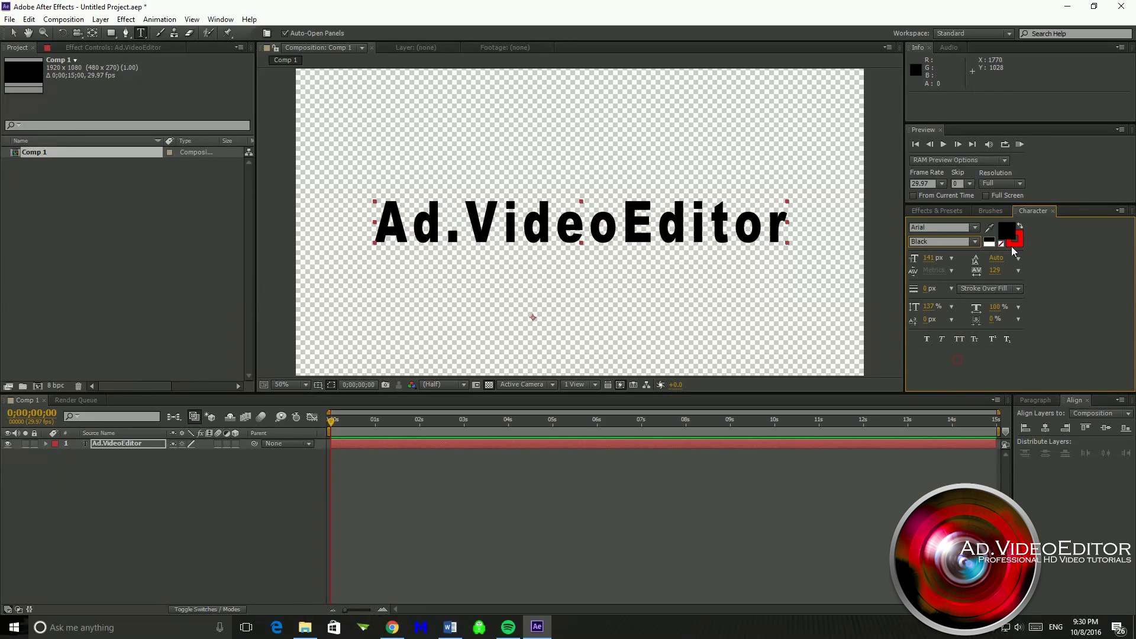
Set the title's font style to Regular and widen its letter tracking to 236.
left_click(973, 242)
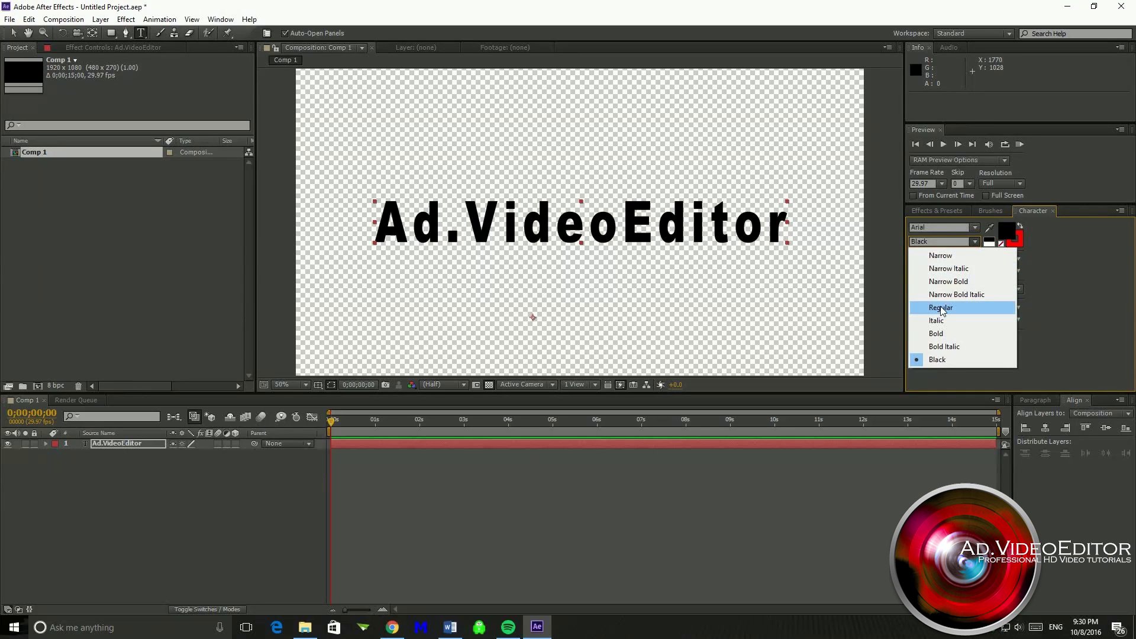
left_click(959, 307)
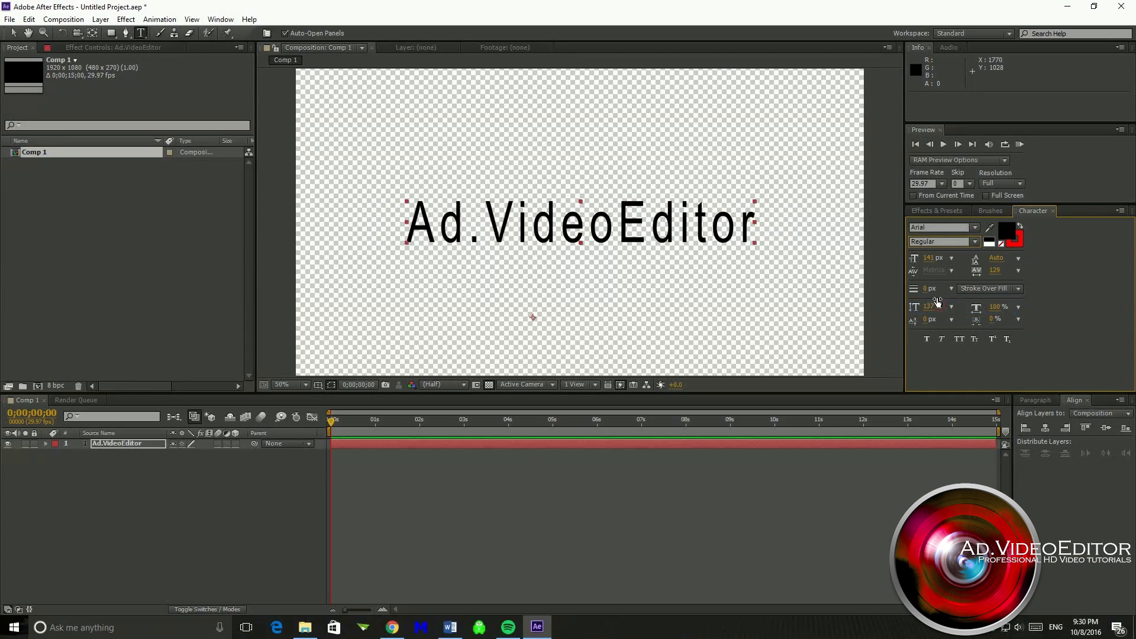
left_click(996, 273)
left_click_drag(998, 273, 1052, 277)
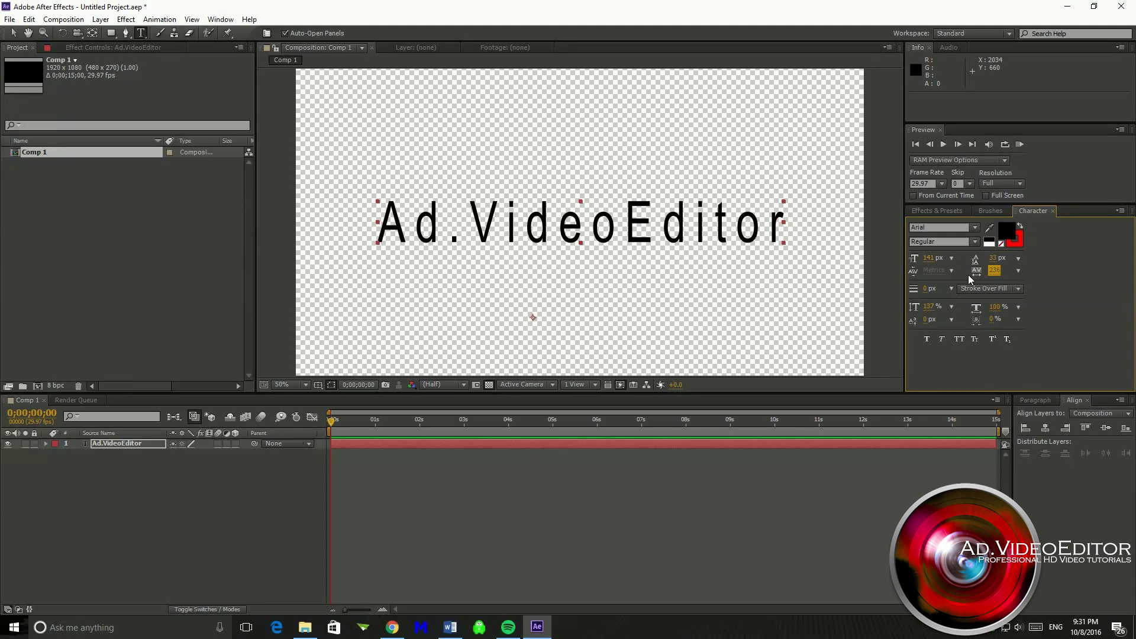
Set the title's font size to 127 px and its fill color to bright pure red.
left_click(930, 259)
mouse_move(934, 258)
left_mouse_down()
mouse_move(912, 259)
mouse_move(938, 258)
mouse_move(929, 263)
left_mouse_up()
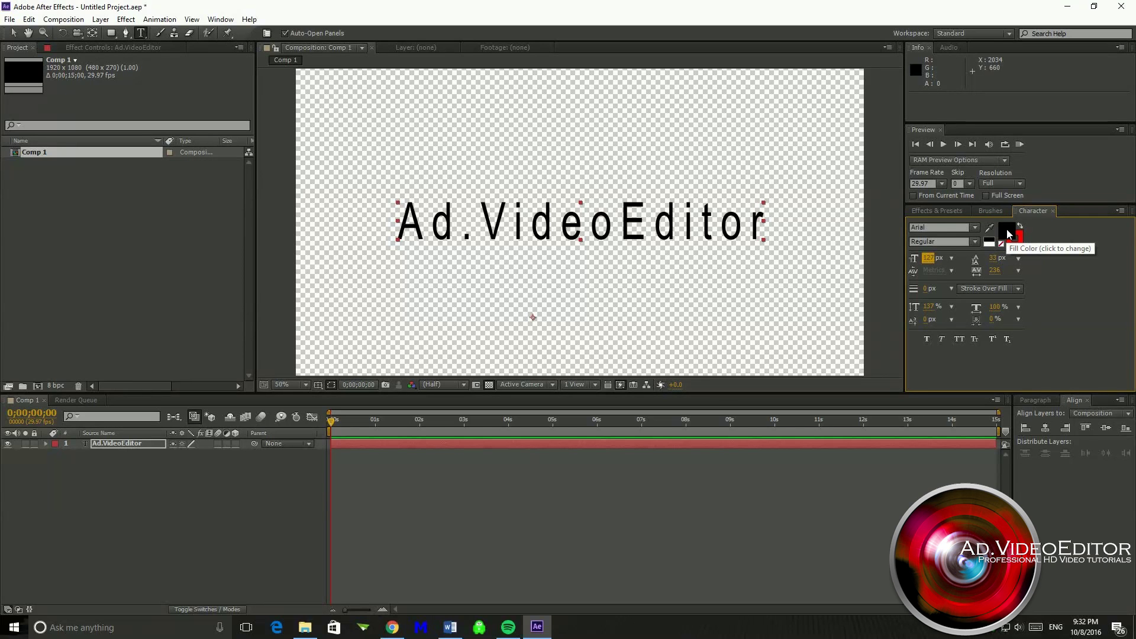
left_click(1009, 234)
left_click(533, 294)
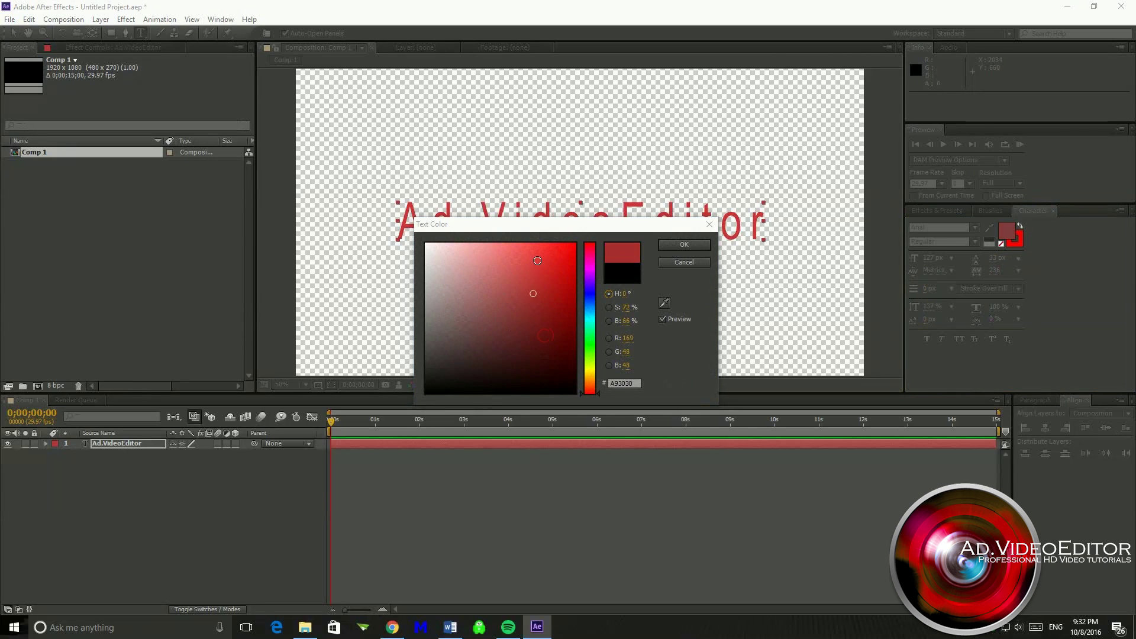
left_click_drag(537, 260, 575, 245)
left_click(680, 247)
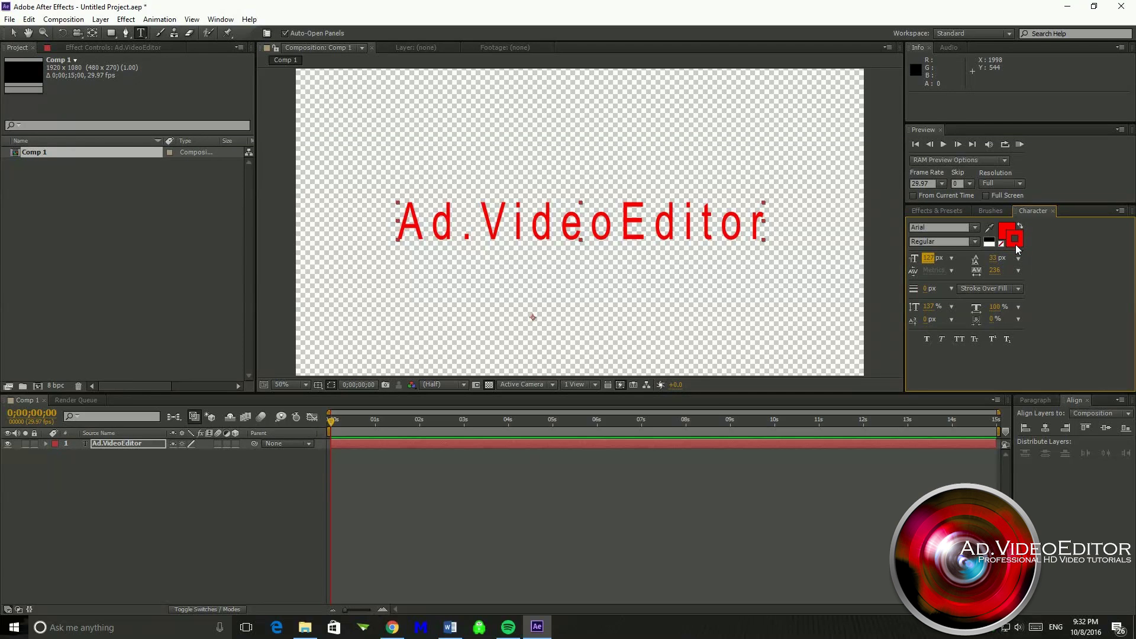
Set the title's stroke color to a bright sky blue.
left_click(1015, 244)
left_click(535, 337)
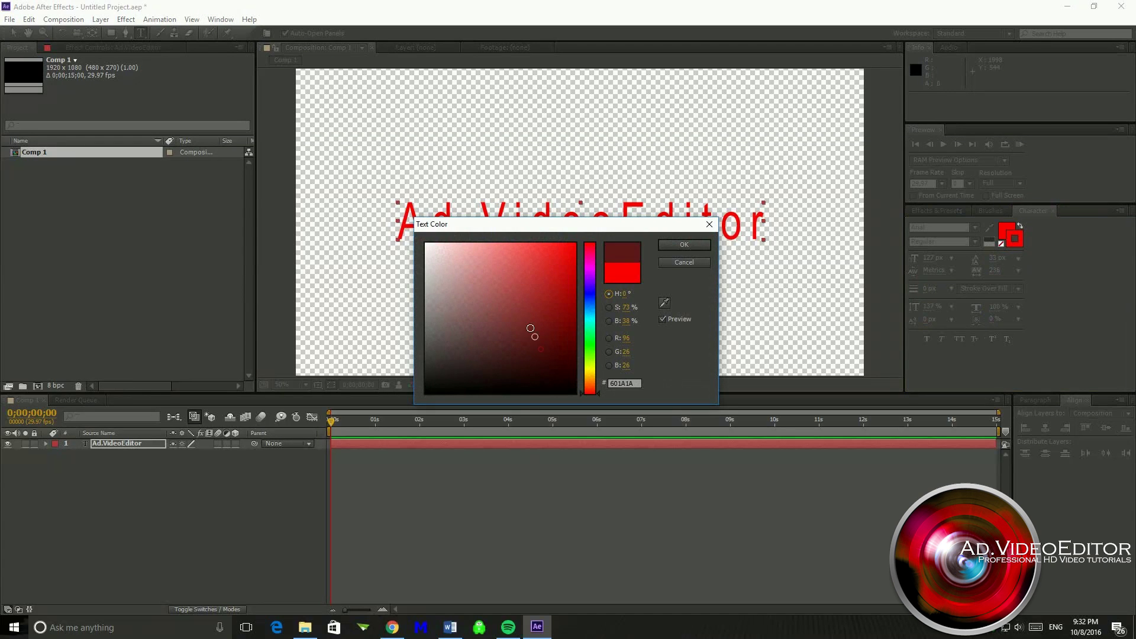
mouse_move(531, 328)
left_mouse_down()
mouse_move(481, 266)
mouse_move(426, 265)
mouse_move(425, 297)
left_mouse_up()
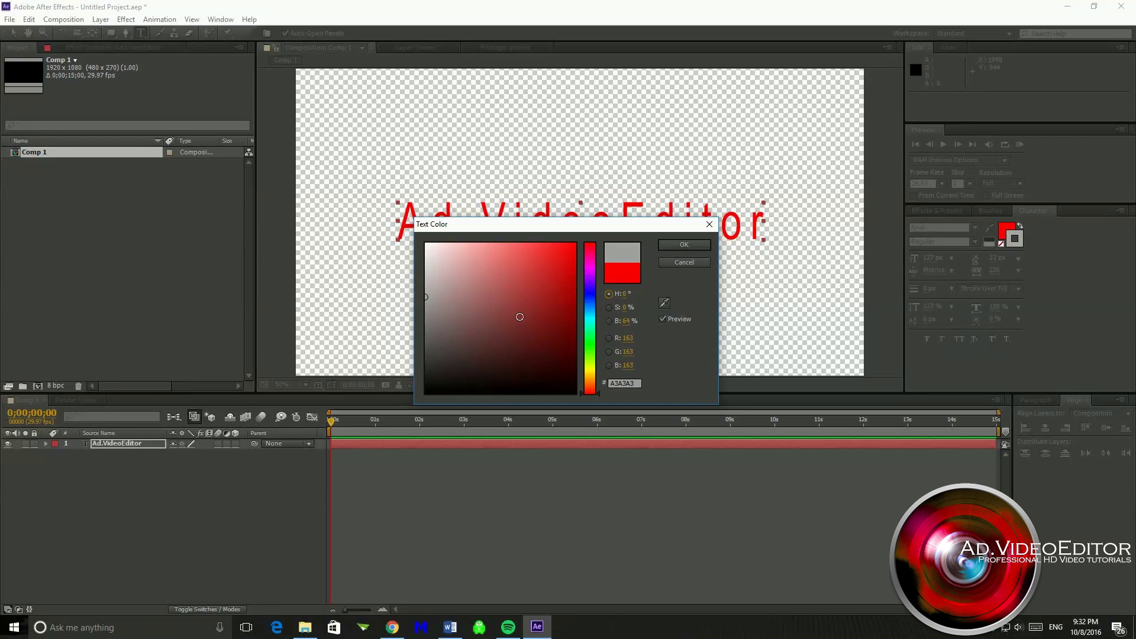
left_click_drag(583, 336, 606, 237)
left_click(574, 320)
left_click(695, 261)
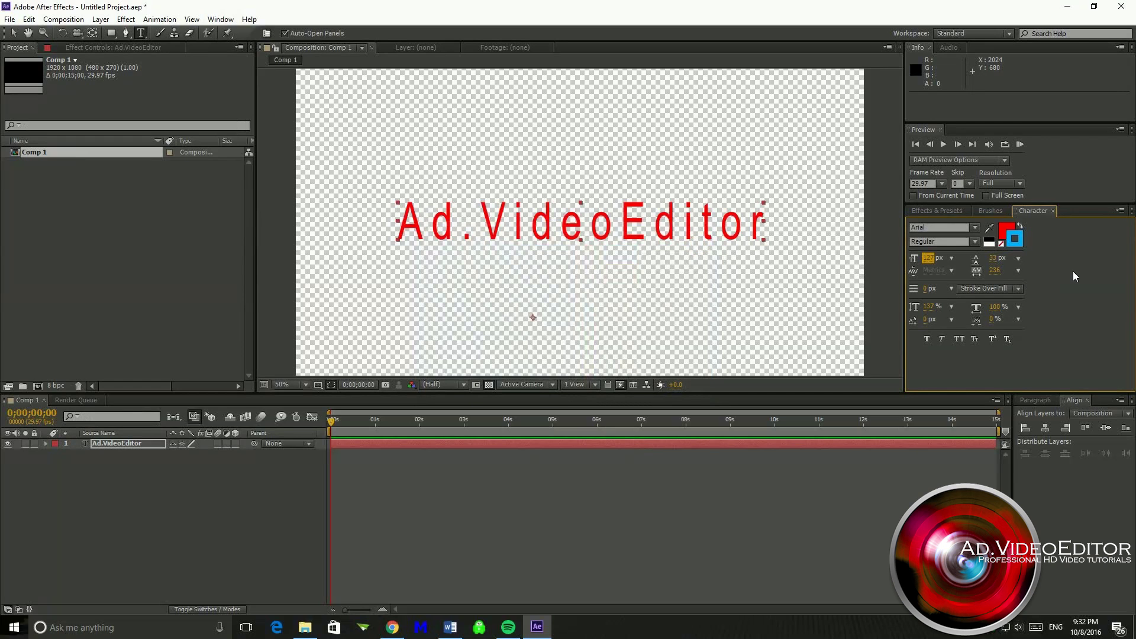
left_click(1074, 307)
Give the title a 7 px stroke and set the stroke order to Fill Over Stroke.
left_click(927, 290)
left_click_drag(932, 293, 947, 302)
left_click(978, 290)
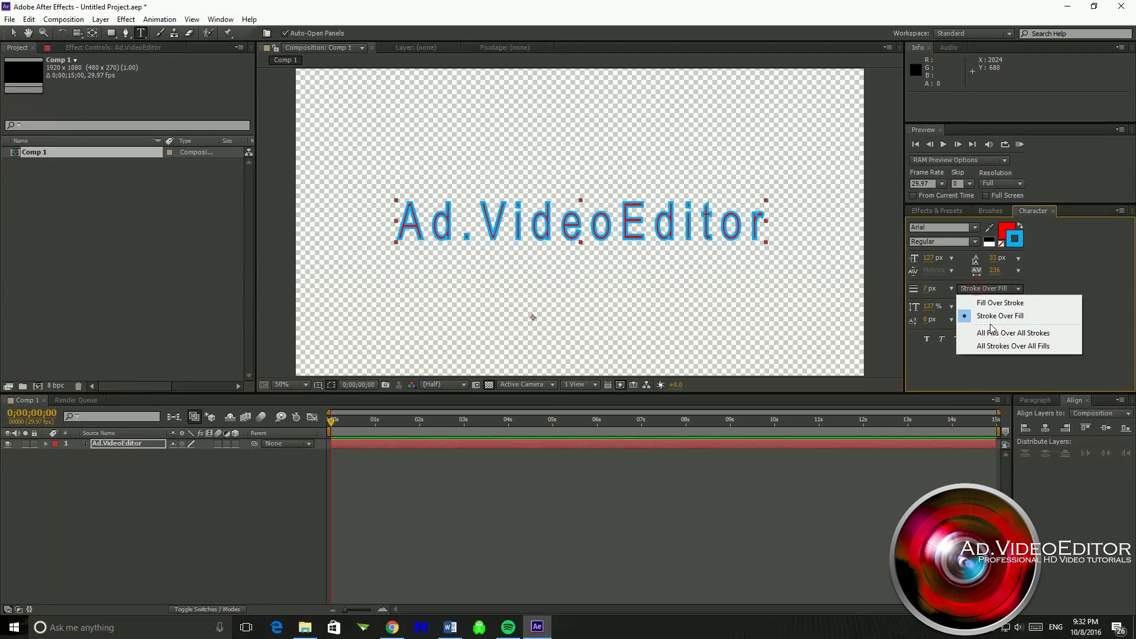
left_click(994, 303)
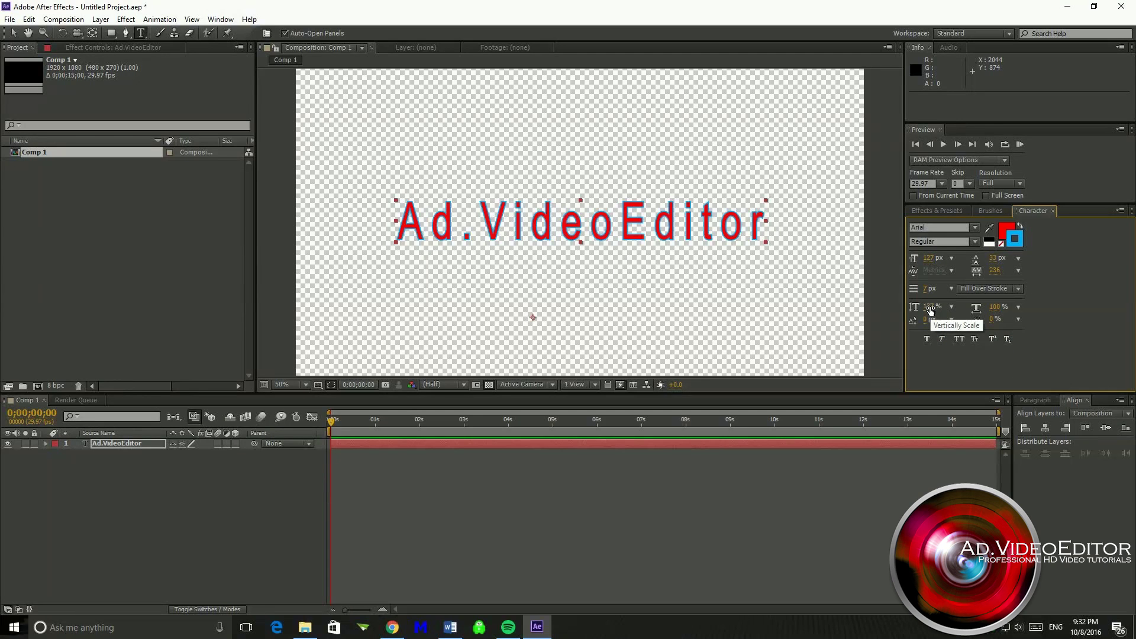
Set the title's vertical scale to 140%, horizontal scale to 88% and baseline shift to -13 px.
mouse_move(930, 310)
left_mouse_down()
mouse_move(967, 299)
mouse_move(937, 308)
mouse_move(1020, 308)
mouse_move(917, 323)
left_mouse_up()
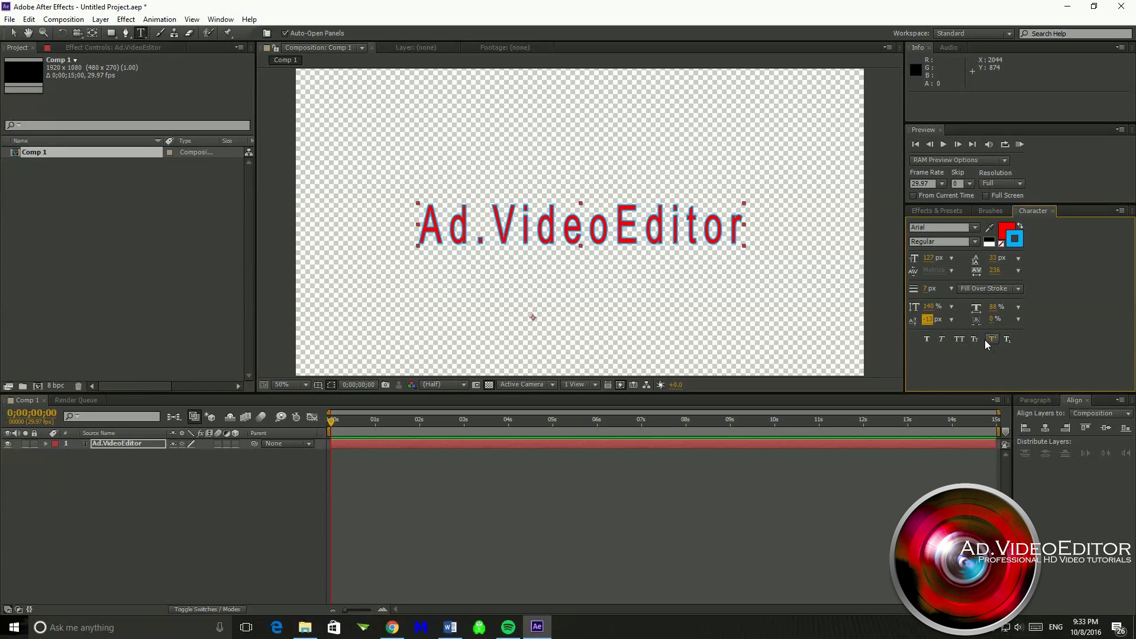
Try the Faux Bold, Faux Italic, All Caps and Small Caps styles on the whole title text.
triple_click(695, 235)
left_click(928, 342)
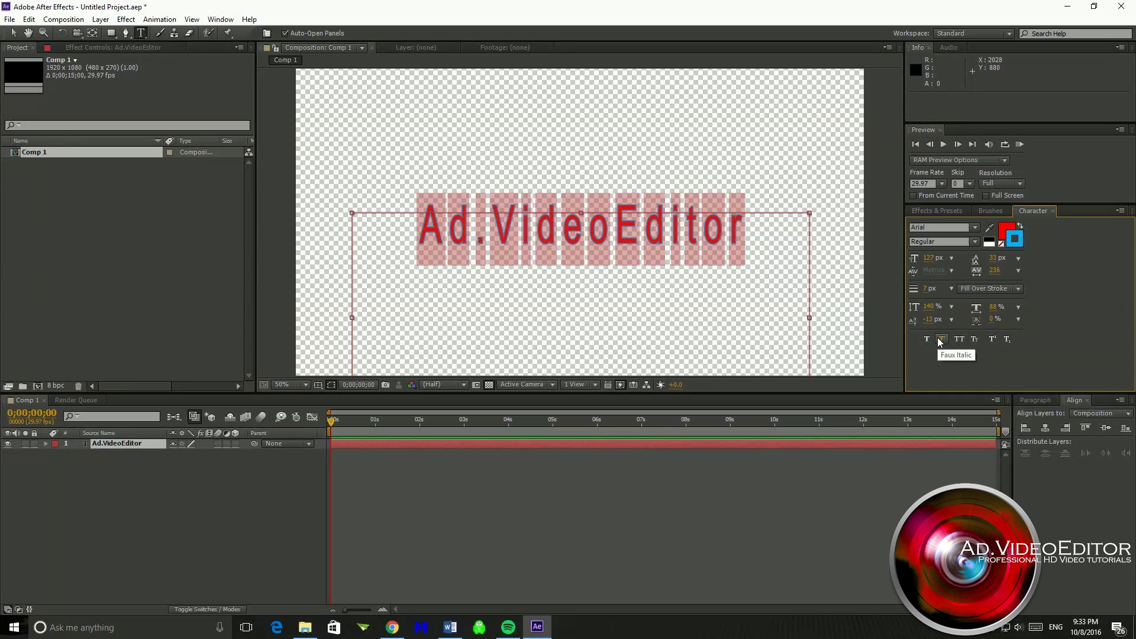
left_click(940, 342)
left_click(940, 342)
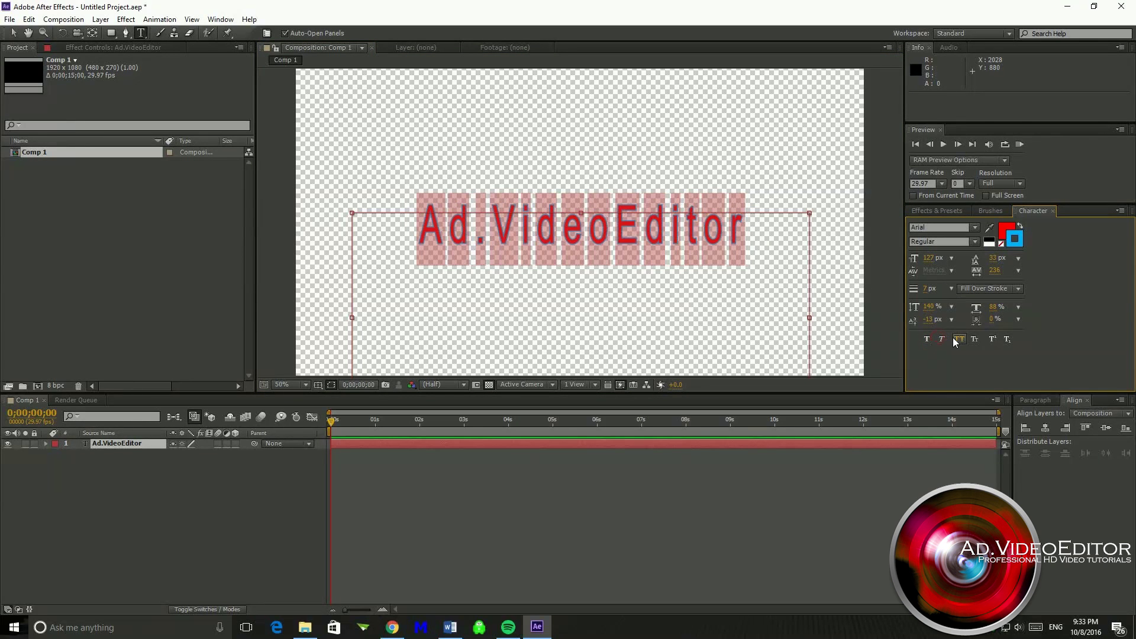
left_click(956, 341)
left_click(957, 340)
left_click(974, 340)
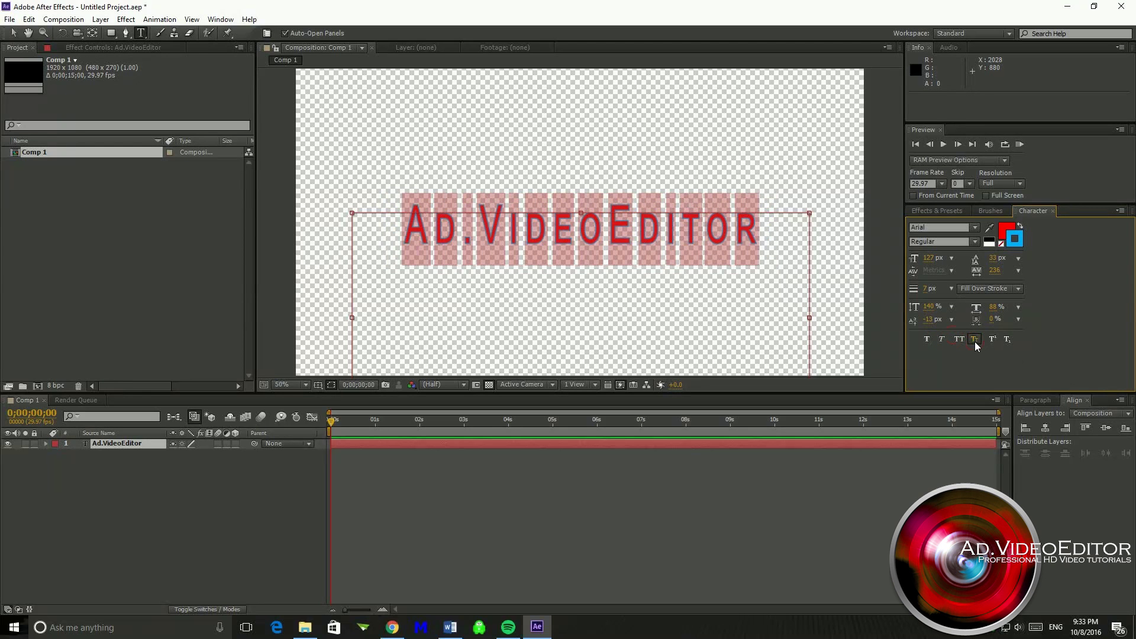
left_click(975, 340)
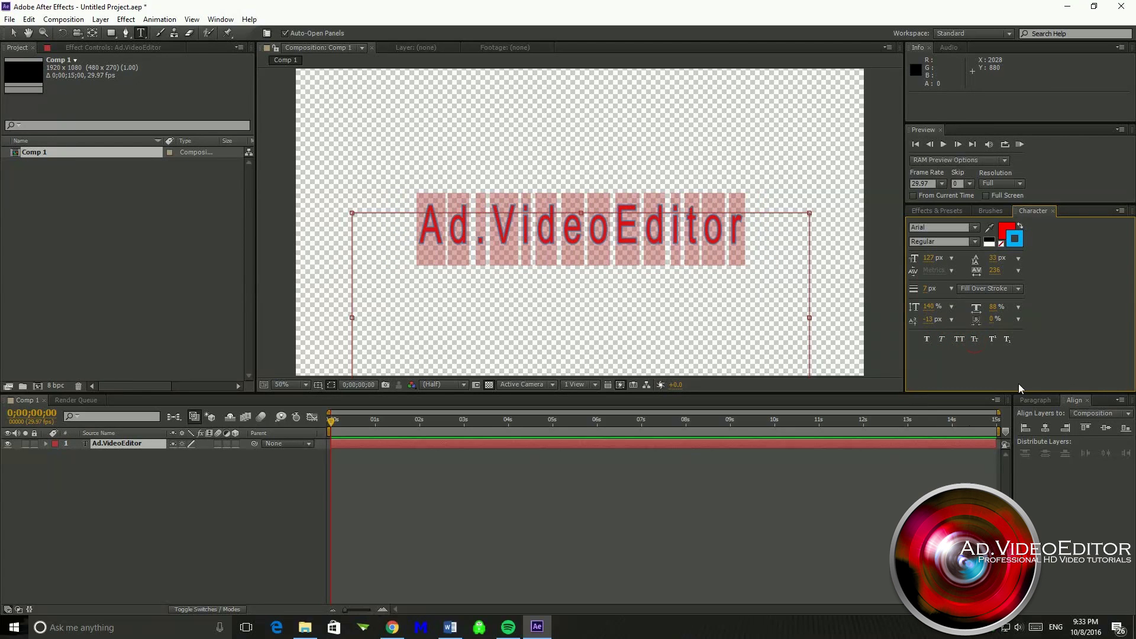
Deselect the title's letters and move its text box up to the upper edge of the frame.
left_click(776, 237)
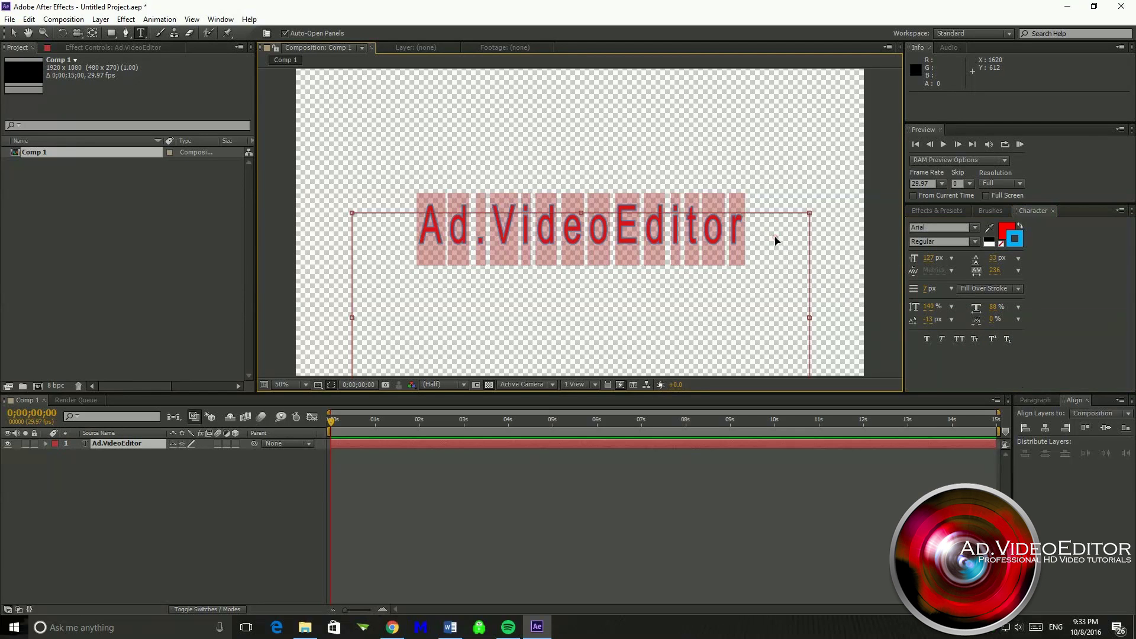
left_click(776, 239)
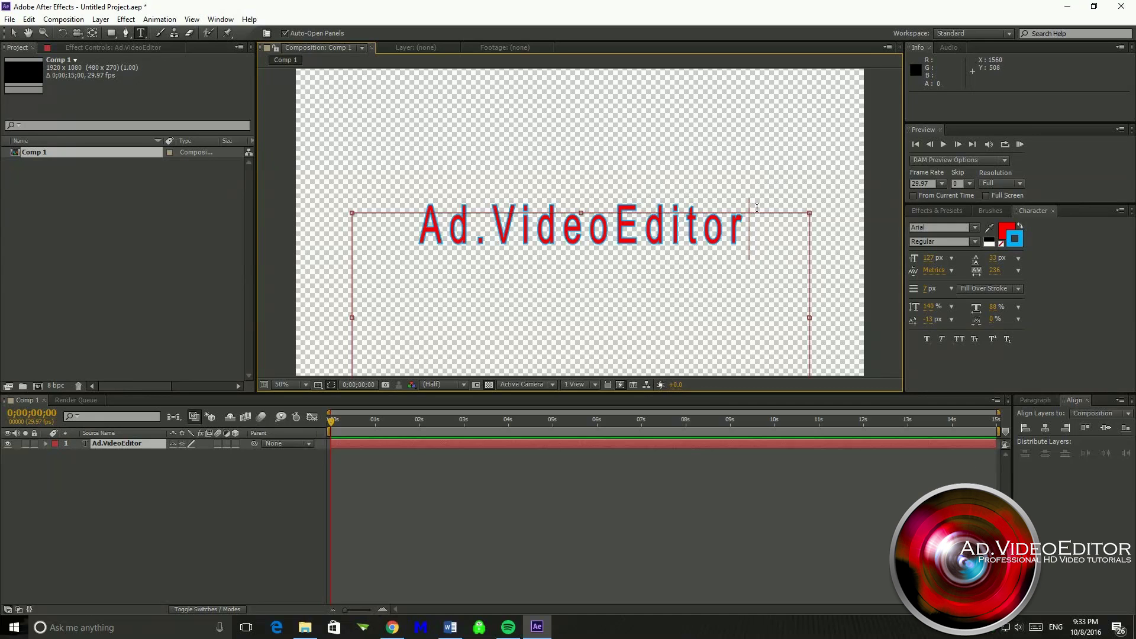
left_click_drag(766, 195, 763, 94)
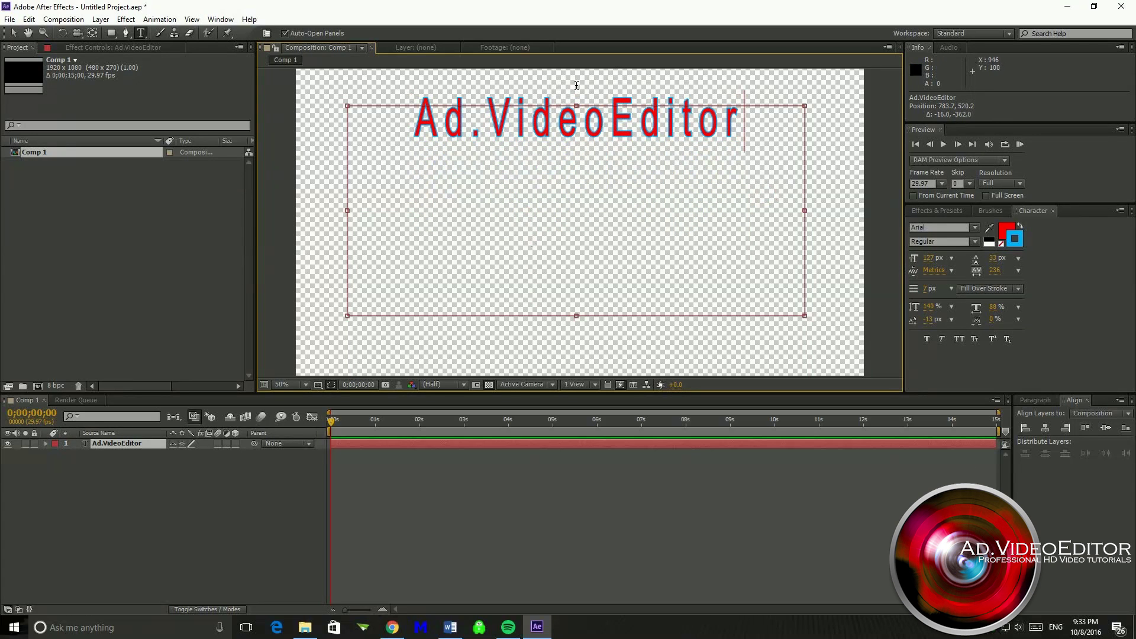
left_click_drag(584, 77, 590, 59)
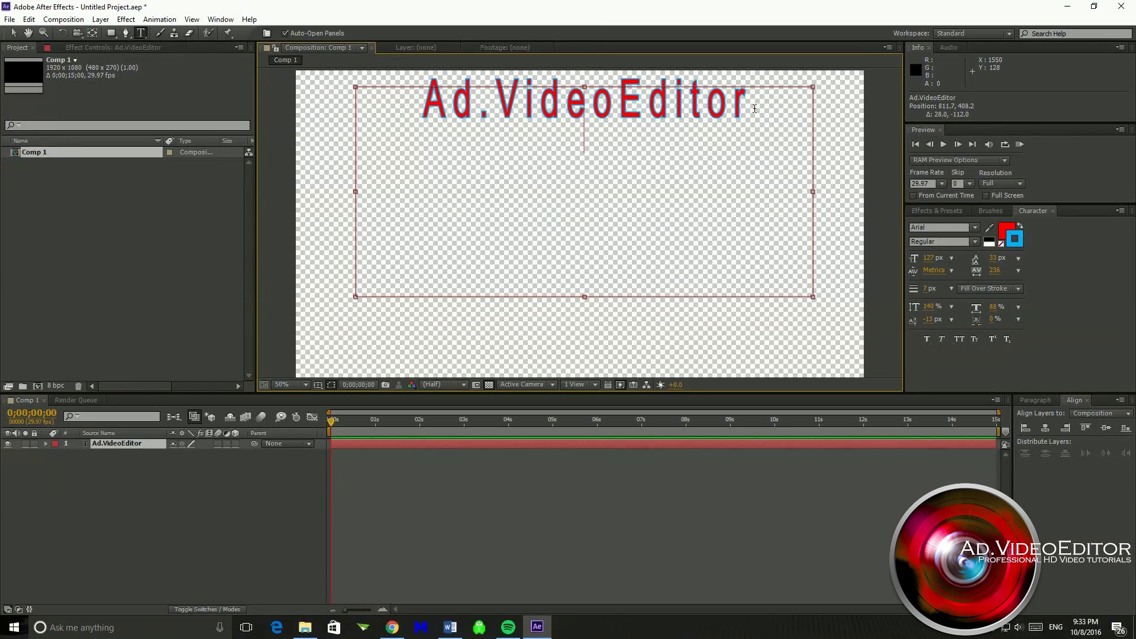
Set the leading to Auto at the text cursor behind the title's last letter.
left_click(997, 258)
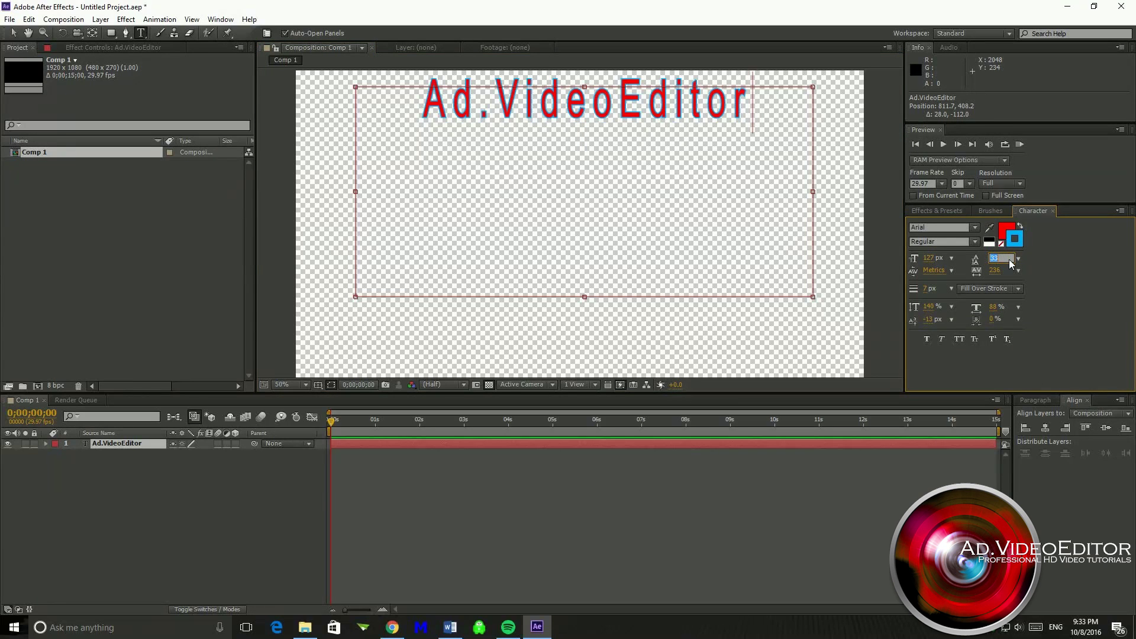
left_click(1018, 259)
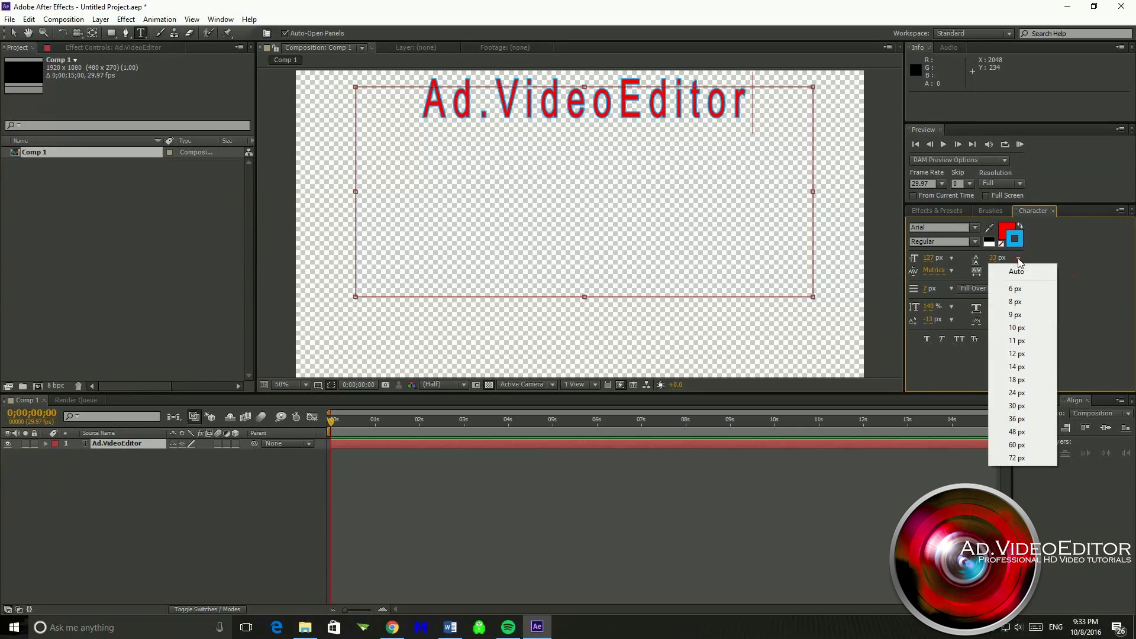
left_click(1016, 271)
left_click(791, 126)
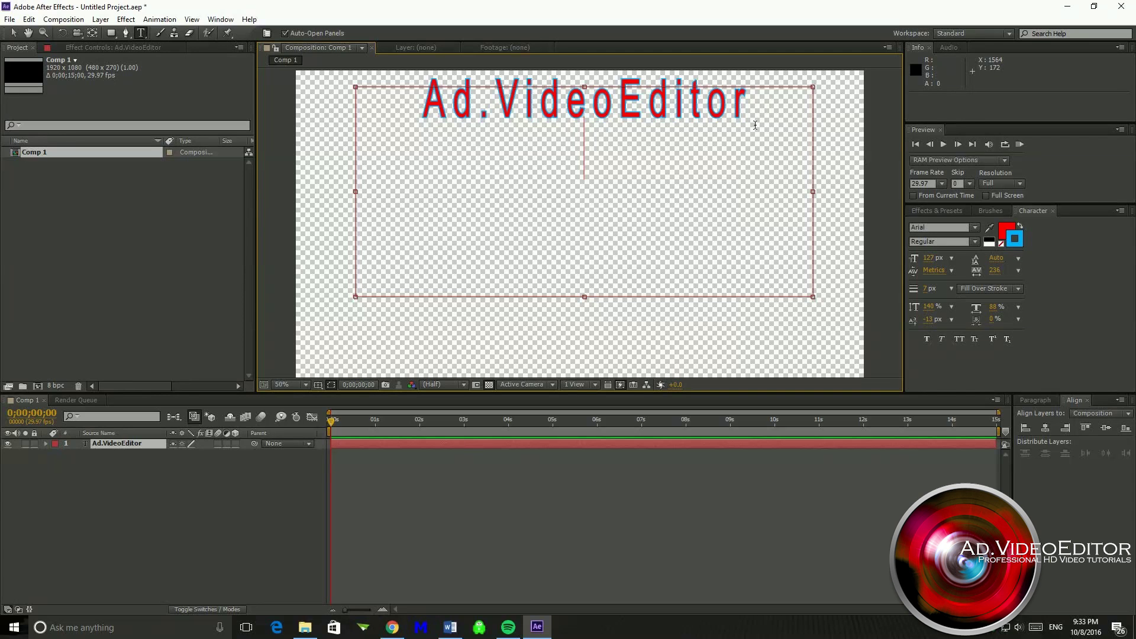
left_click(998, 259)
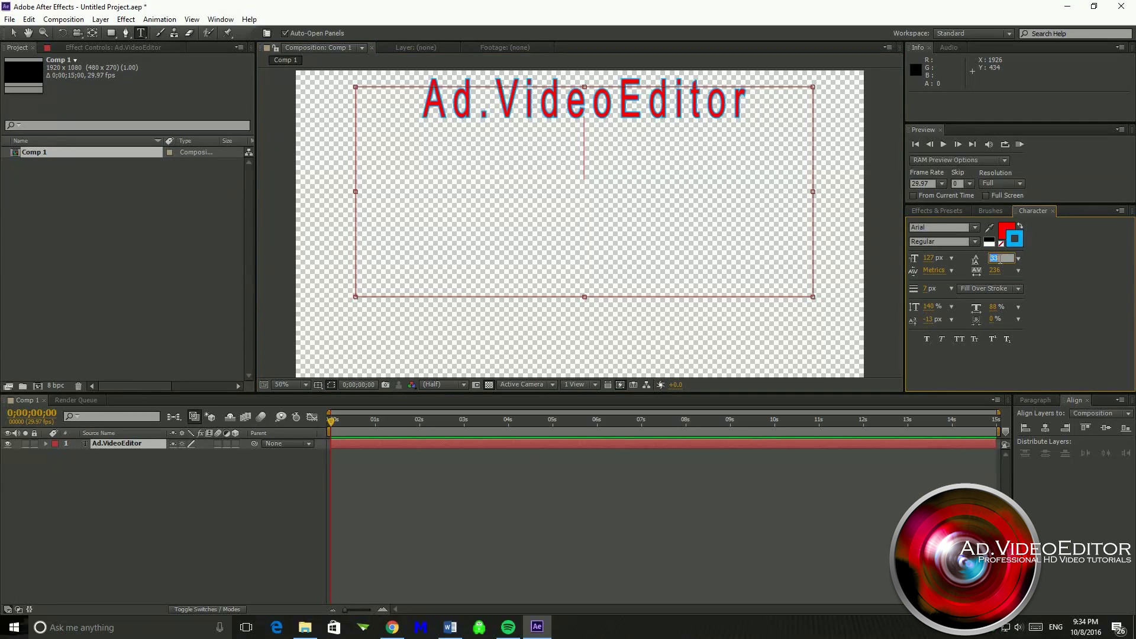
left_click(1048, 270)
left_click(998, 260)
left_click(1038, 269)
left_click(997, 261)
left_click(590, 127)
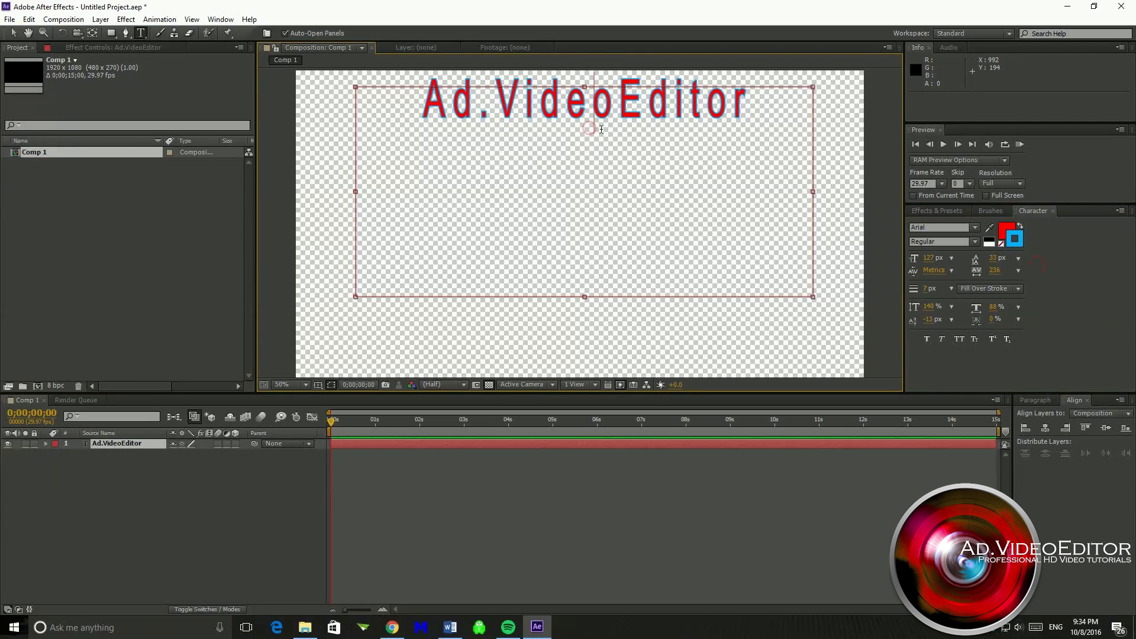
left_click(756, 126)
Try a second line of "f" letters below the title with 33 px leading.
left_click(998, 261)
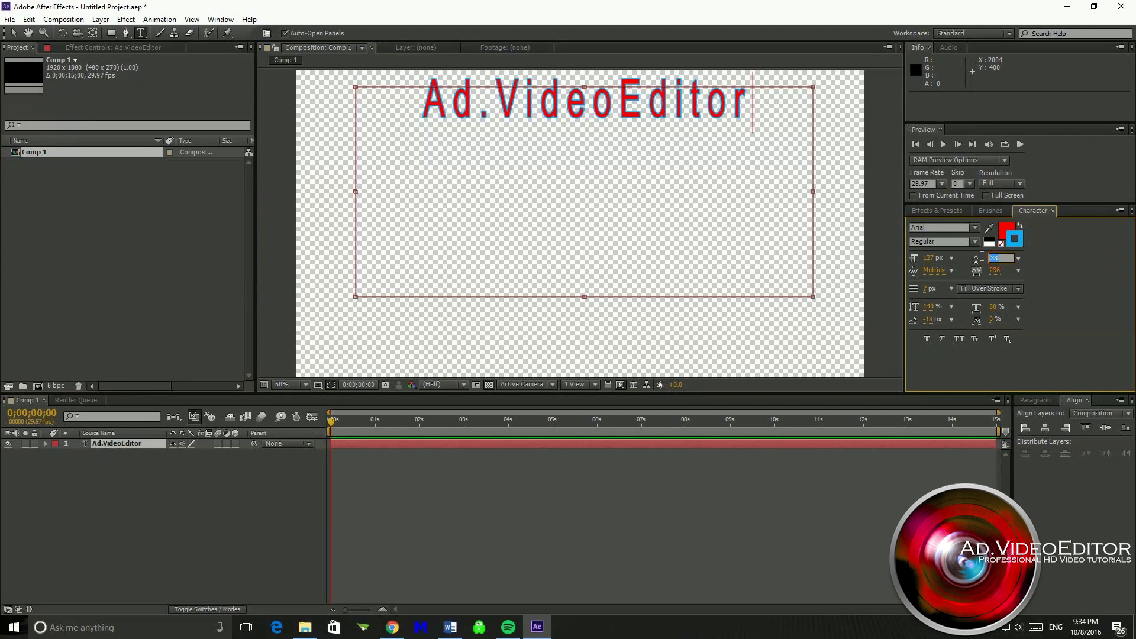
key("Return")
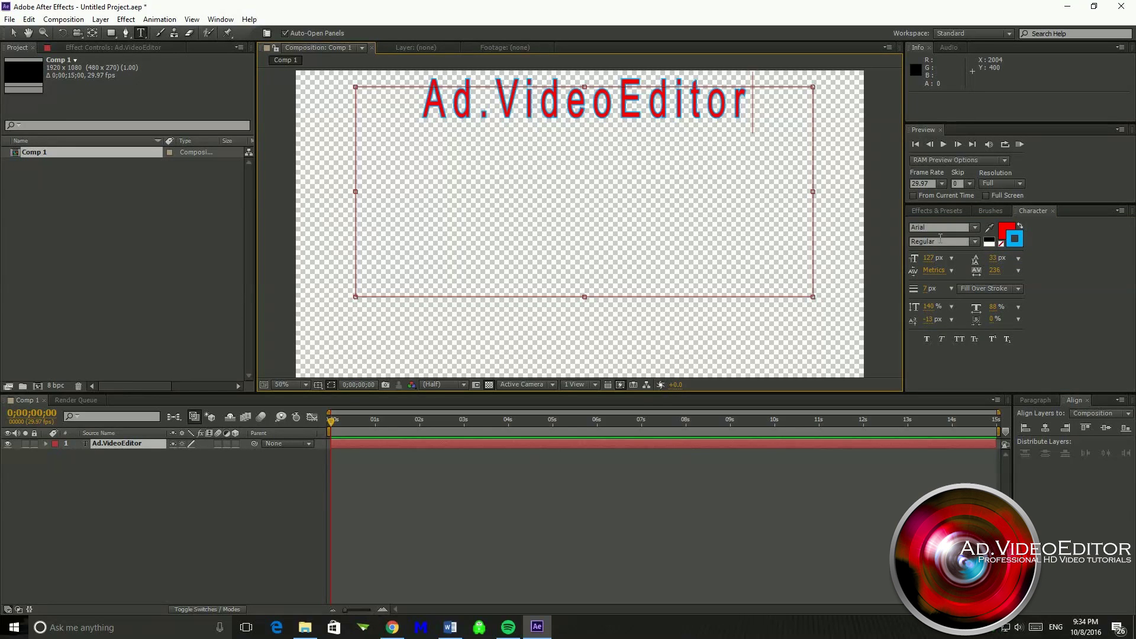
key("Return")
type("fff")
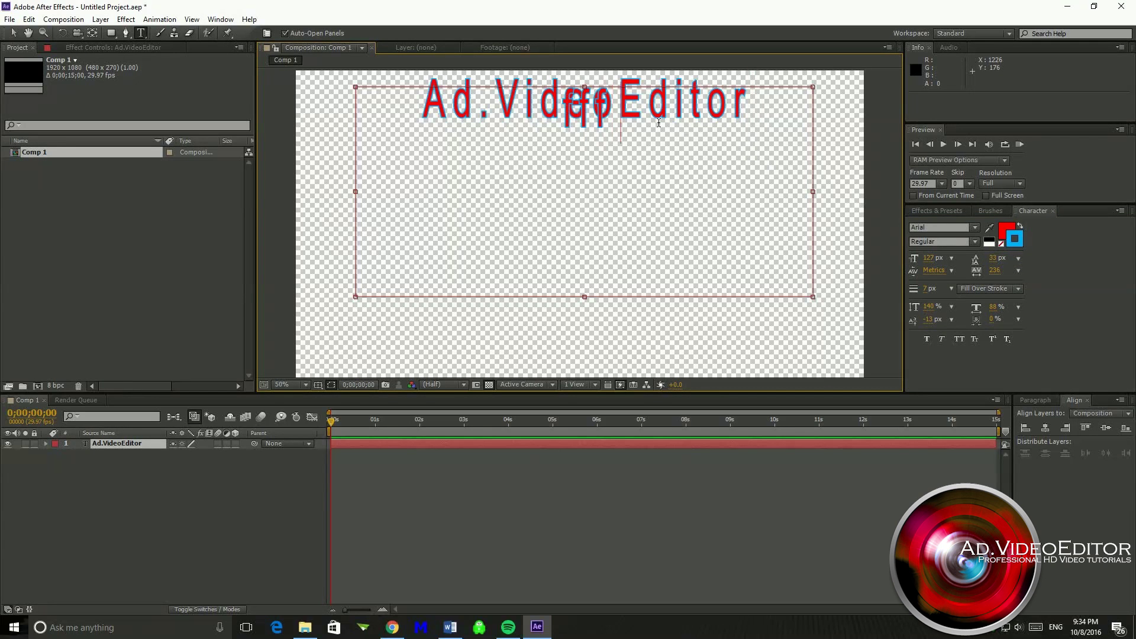
type("fff")
key("BackSpace")
key("BackSpace")
key("BackSpace")
key("BackSpace")
key("BackSpace")
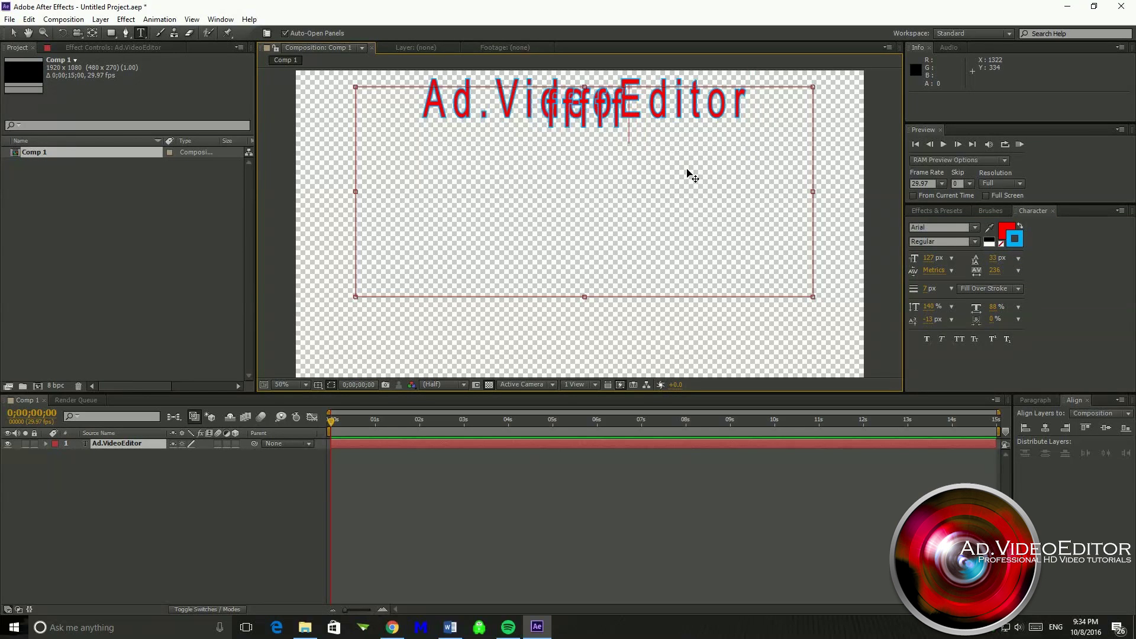
key("BackSpace")
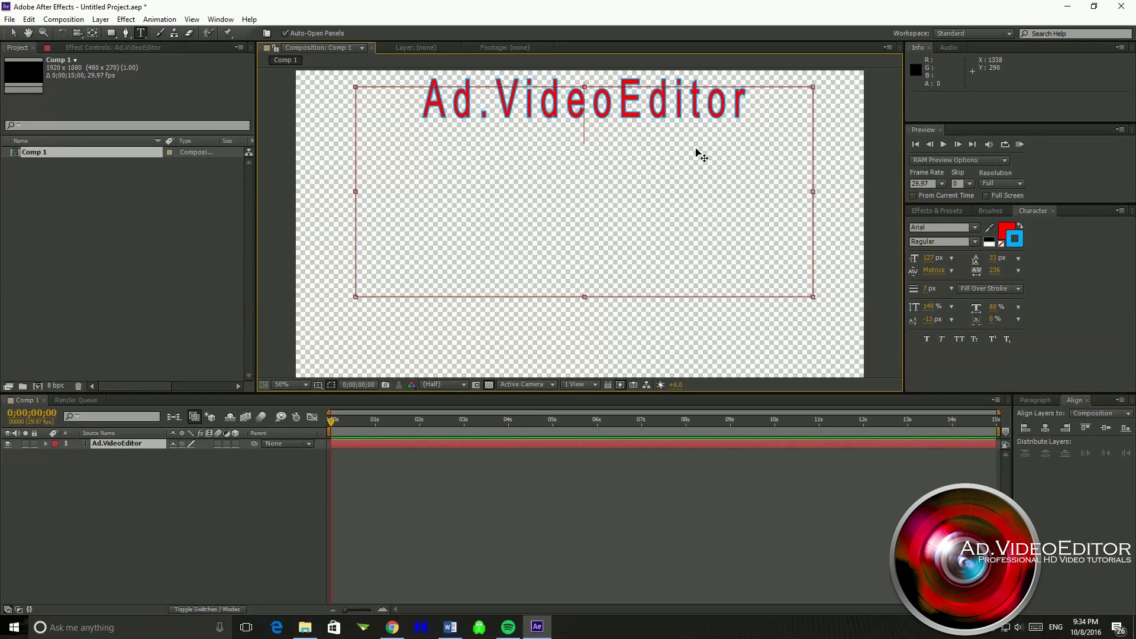
Try starting a new line after the title with the leading set to Auto.
left_click(758, 99)
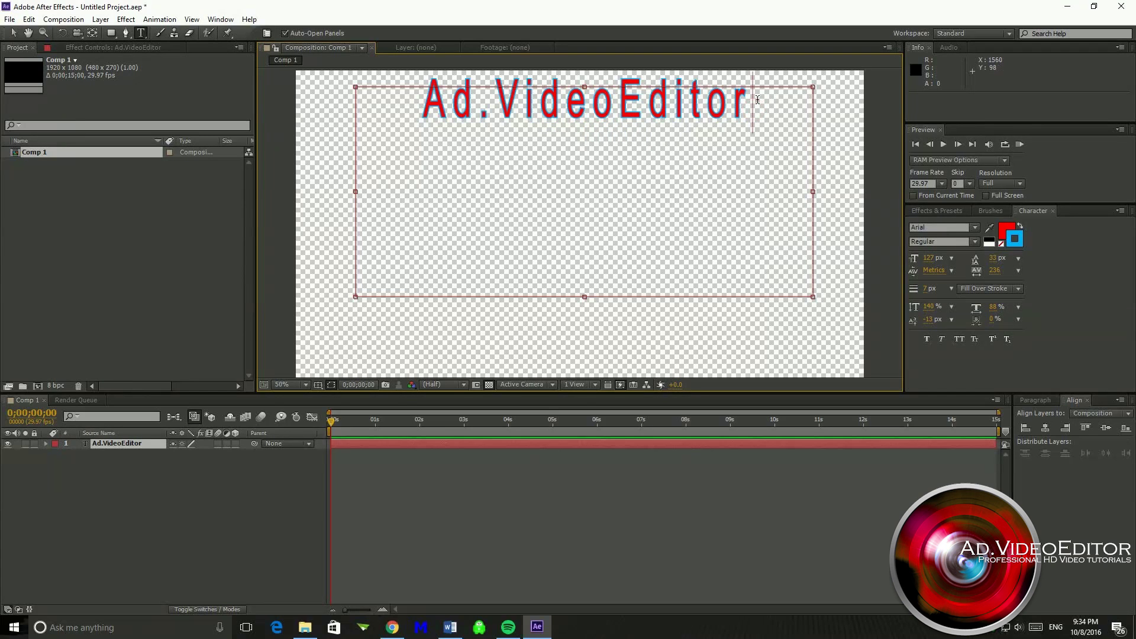
left_click(997, 259)
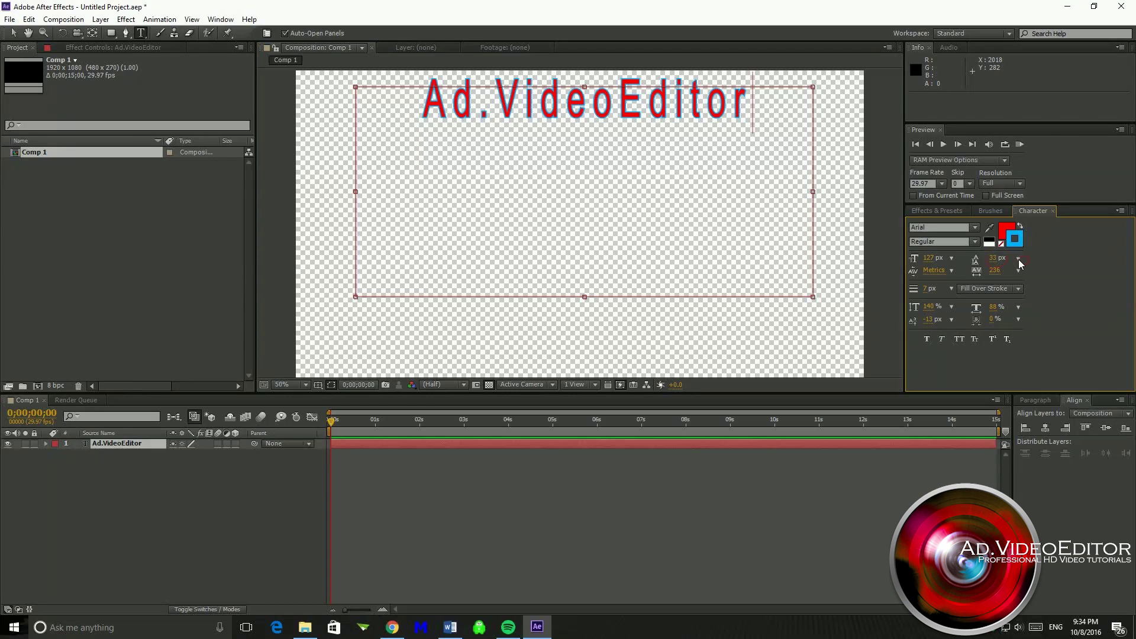
left_click(1018, 258)
left_click(1006, 264)
left_click(745, 106)
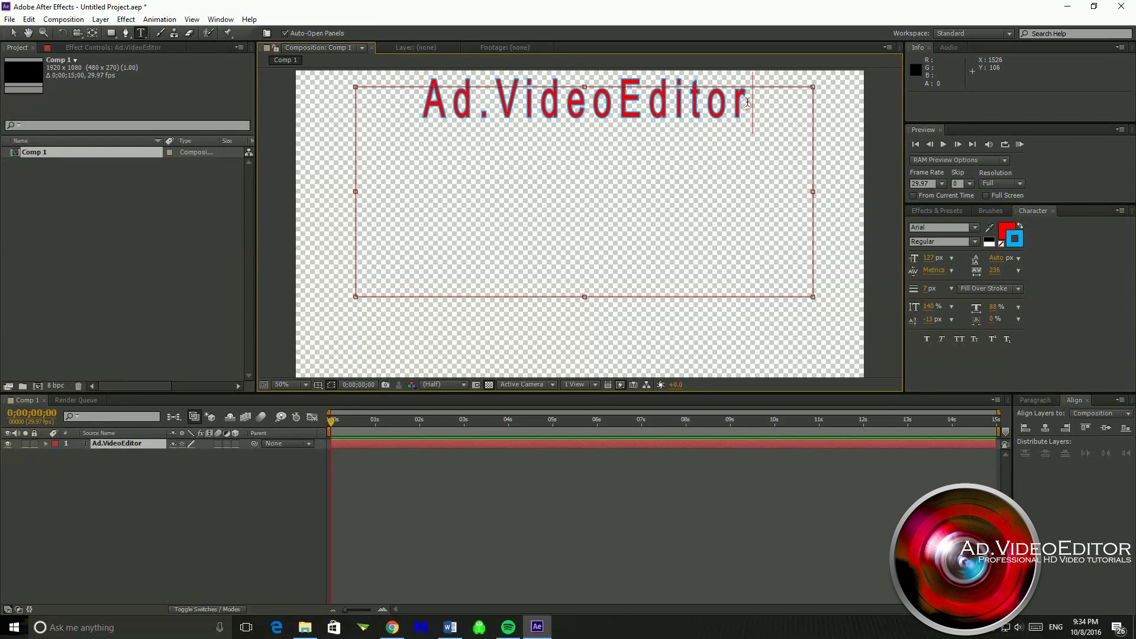
key("Return")
Select all text in the title's text box and set its leading to Auto.
key("ctrl+a")
left_click(1000, 261)
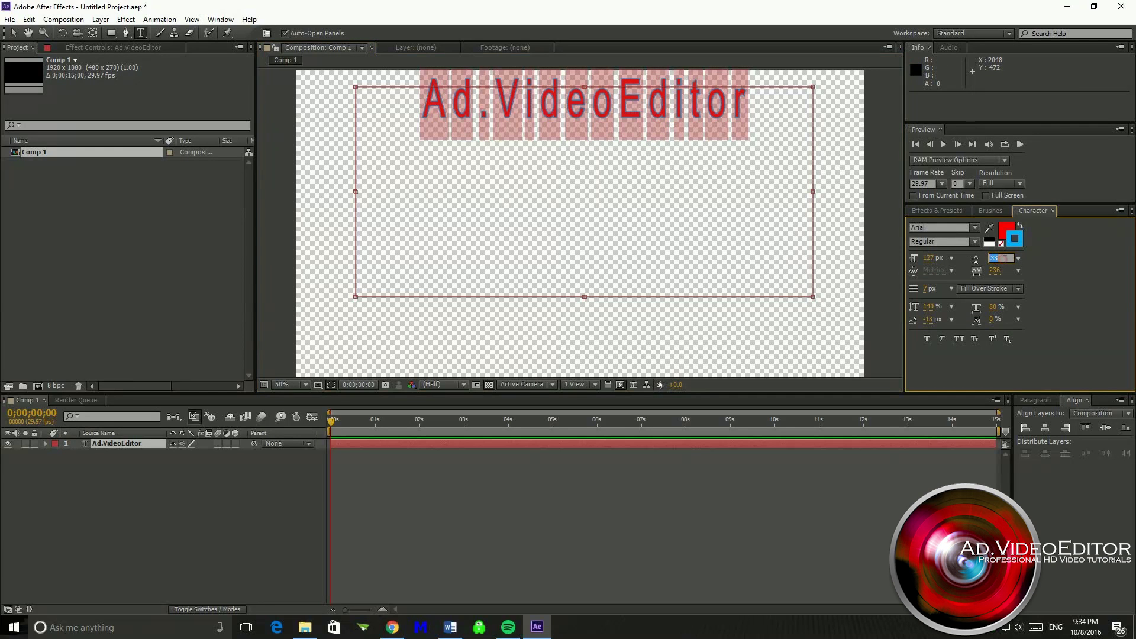
left_click(1017, 263)
left_click(1021, 270)
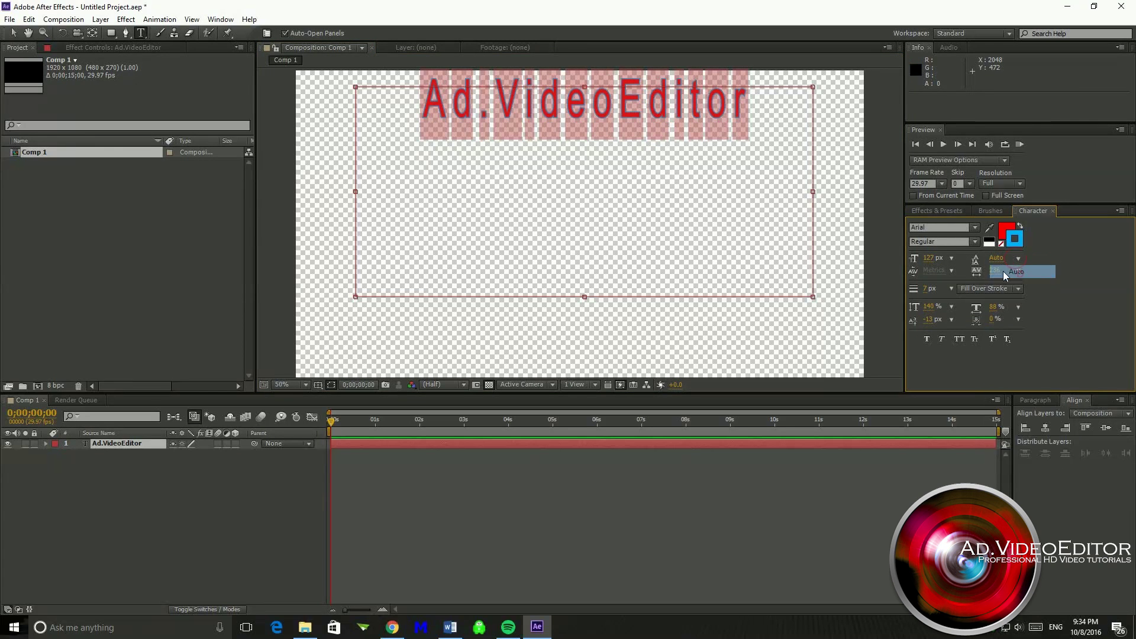
left_click(769, 123)
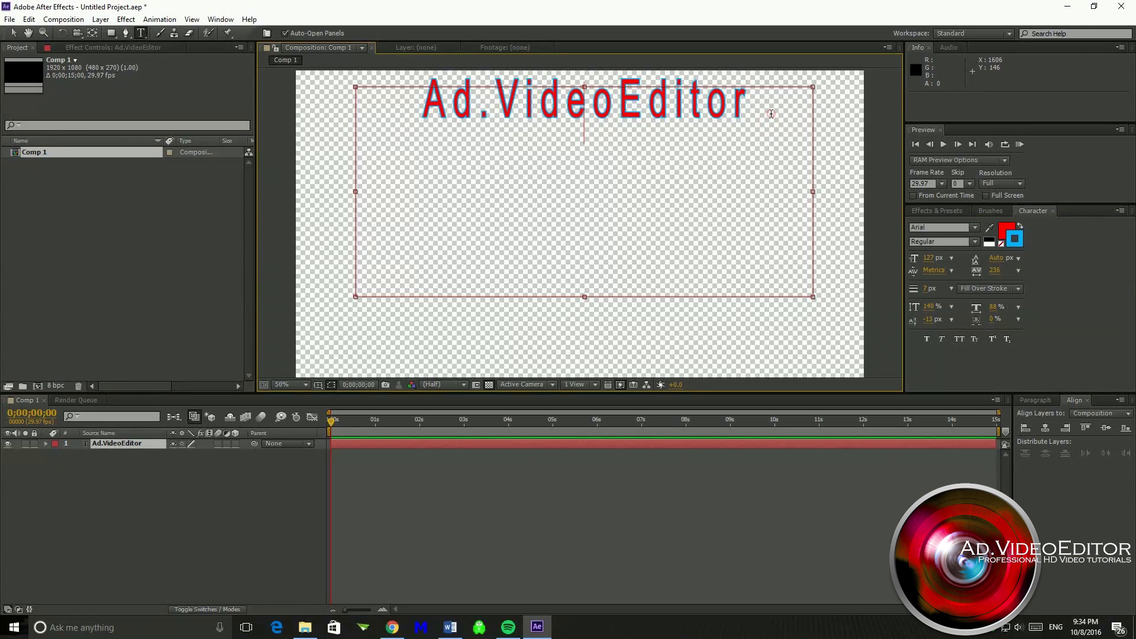
left_click(770, 113)
left_click(648, 144)
left_click(751, 116)
type("\\")
left_click(621, 145)
left_click(647, 195)
left_click(735, 161)
Add a second line below the title reading "Starring" followed by a row of dots and the performer's first name.
left_click(760, 111)
key("Return")
type("Starri")
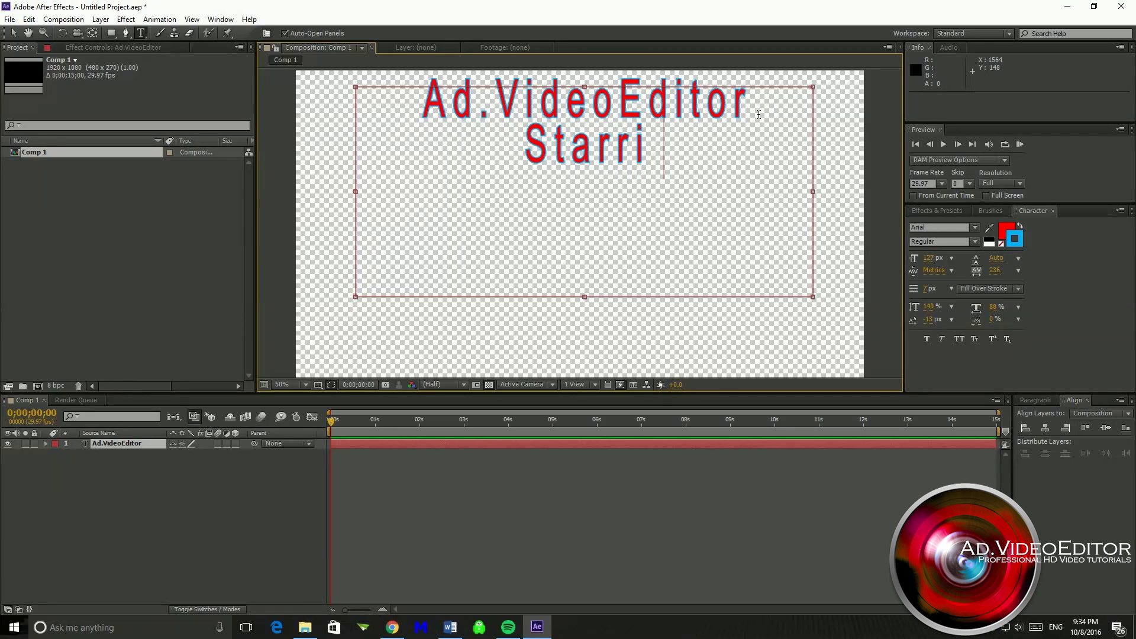
type("ng..........")
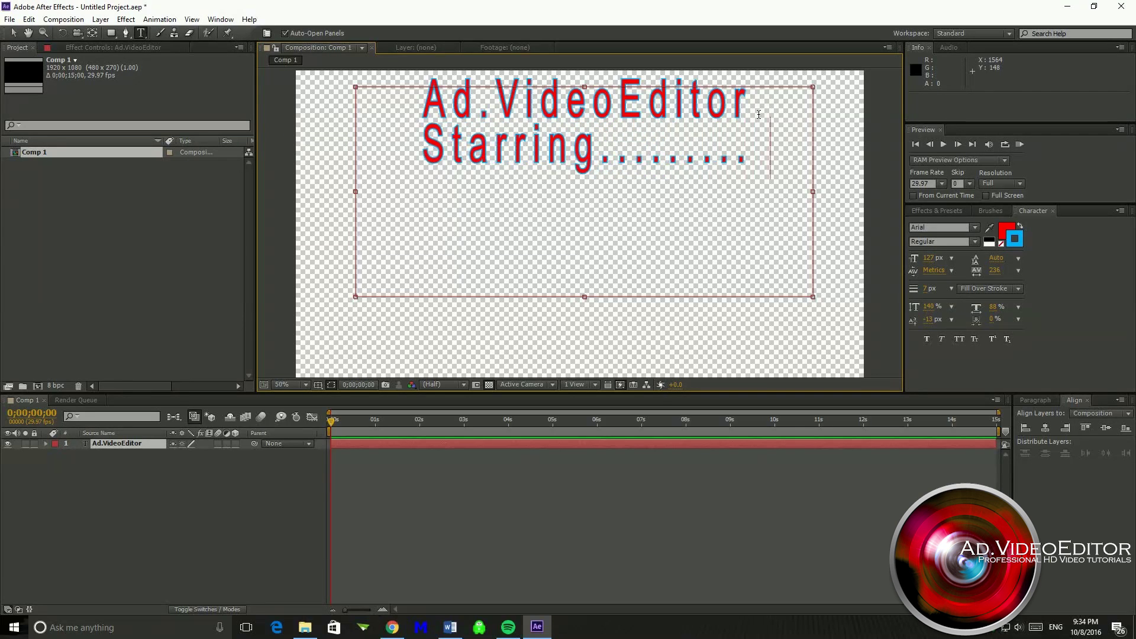
type("Bp")
key("BackSpace")
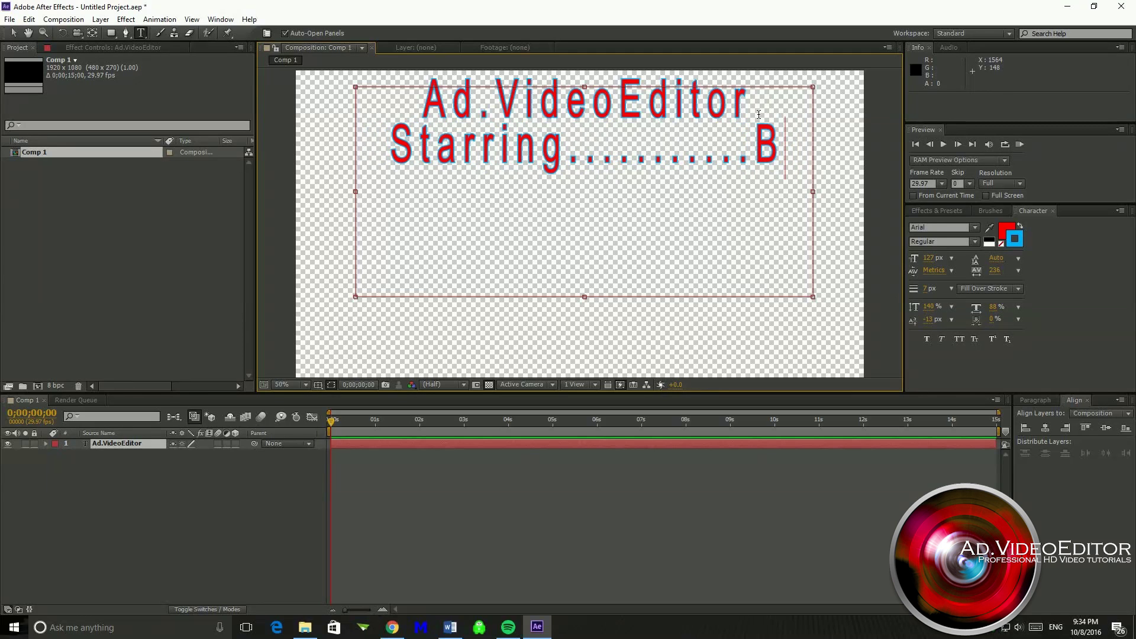
type("ob")
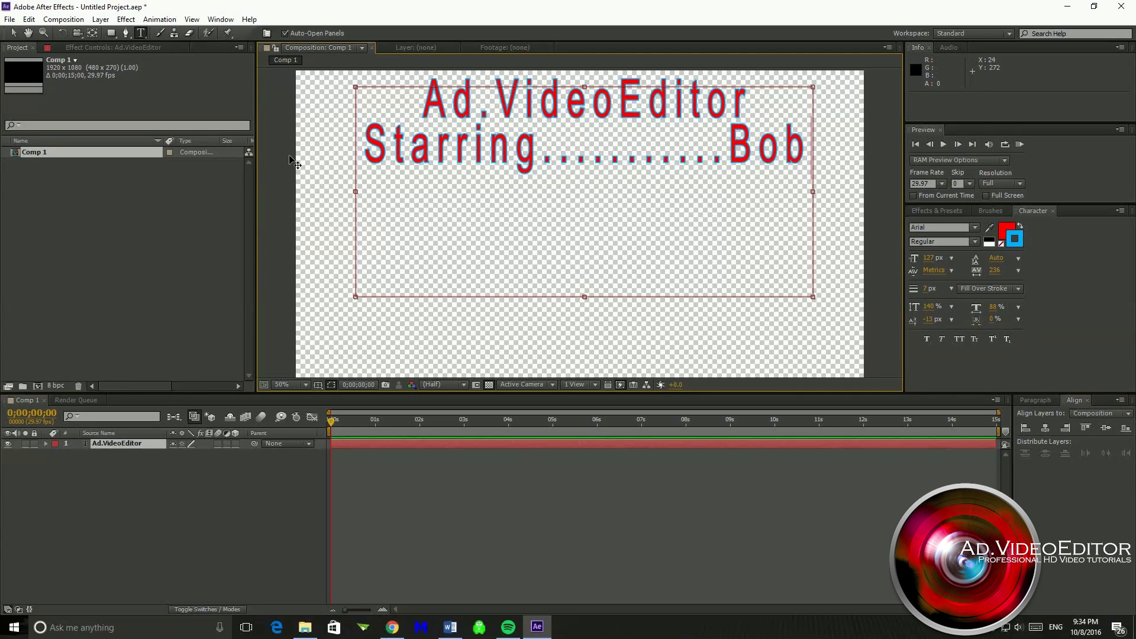
Copy the "Starring" line onto several lines below it and extend the text box down past the frame's lower edge.
left_click_drag(369, 139, 813, 148)
key("ctrl+c")
key("Down")
key("ctrl+v")
key("Return")
key("ctrl+v")
key("Return")
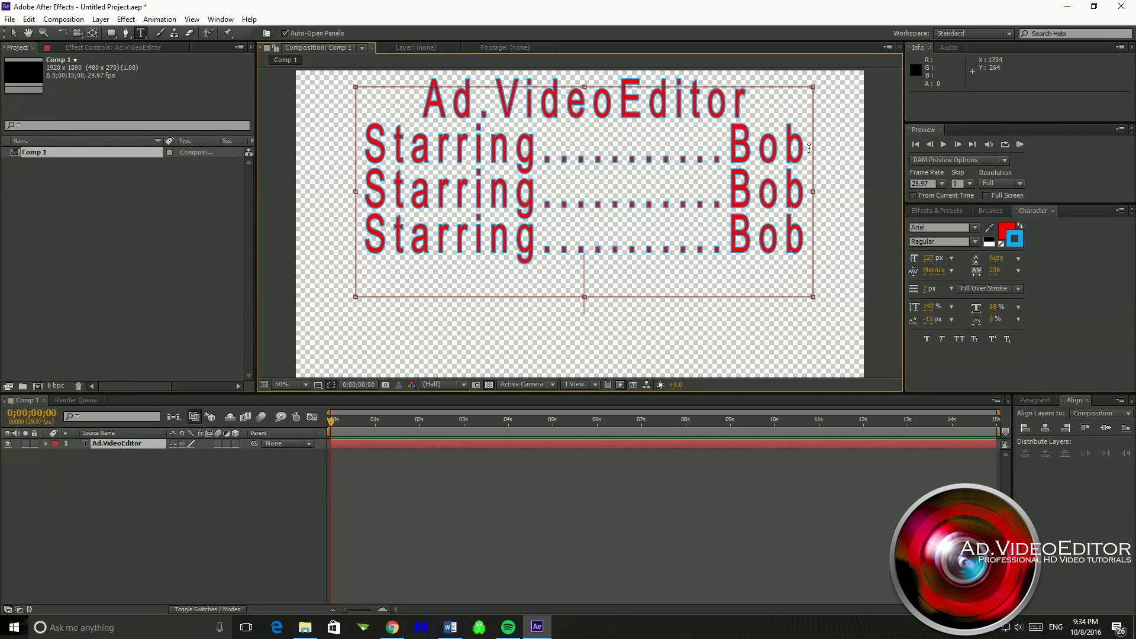
key("ctrl+v")
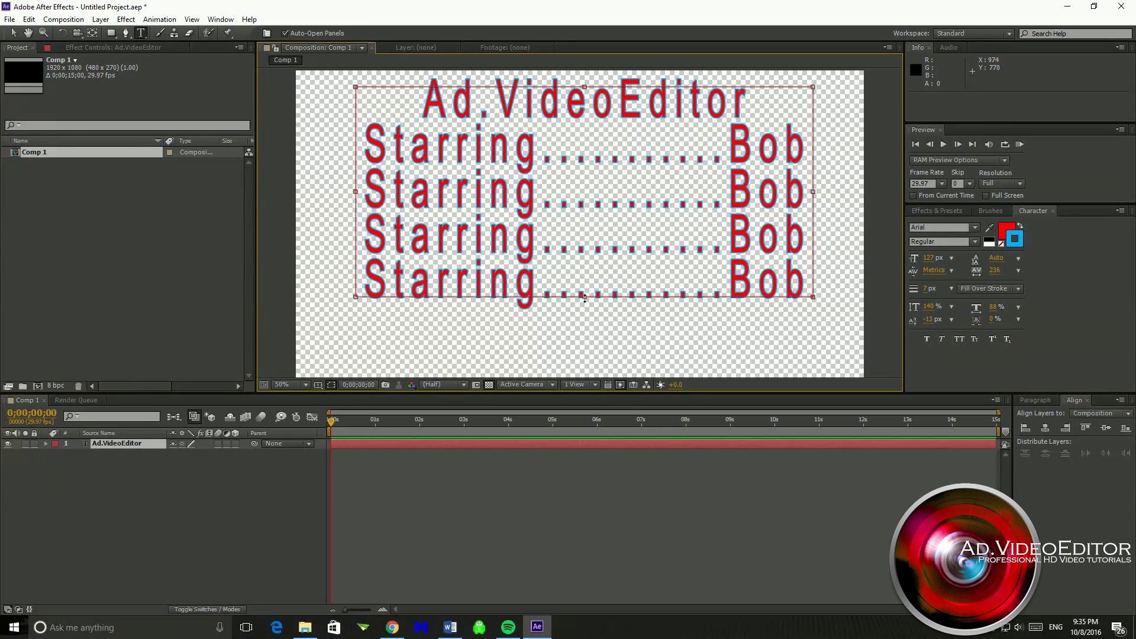
left_click_drag(584, 298, 583, 400)
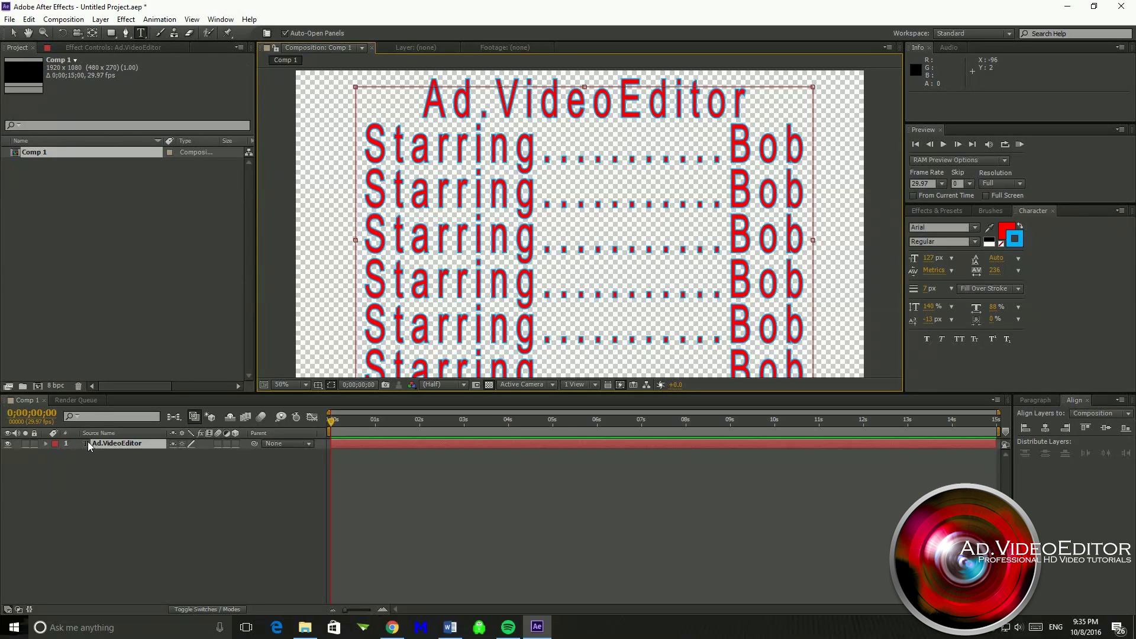
Examine the title layer's Text properties, including Path Options and More Options.
left_click(47, 443)
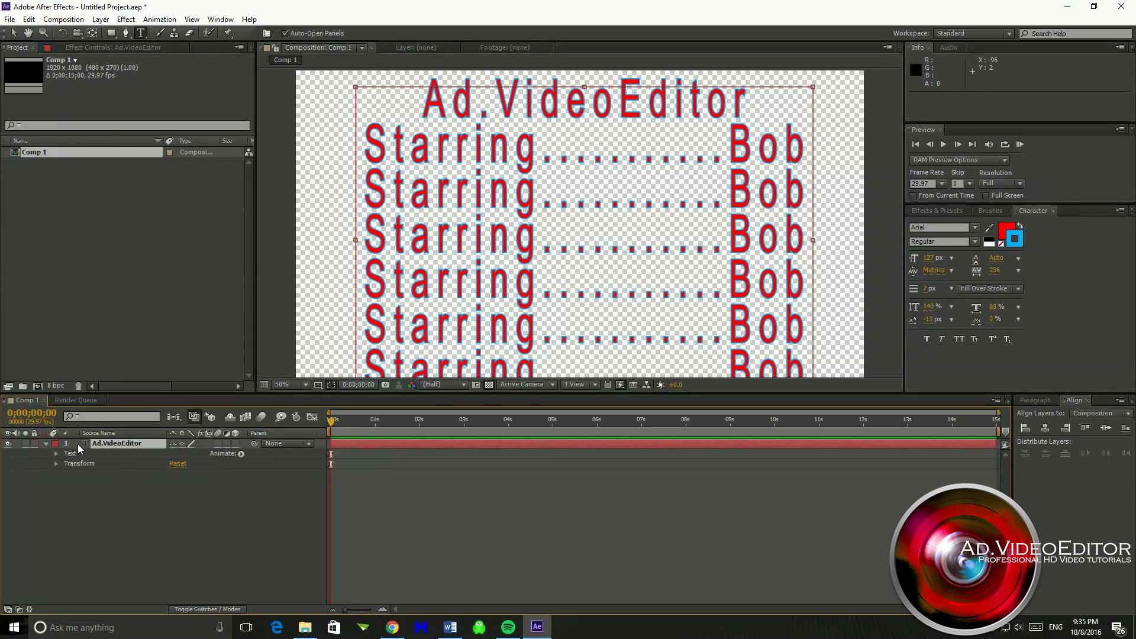
left_click(55, 453)
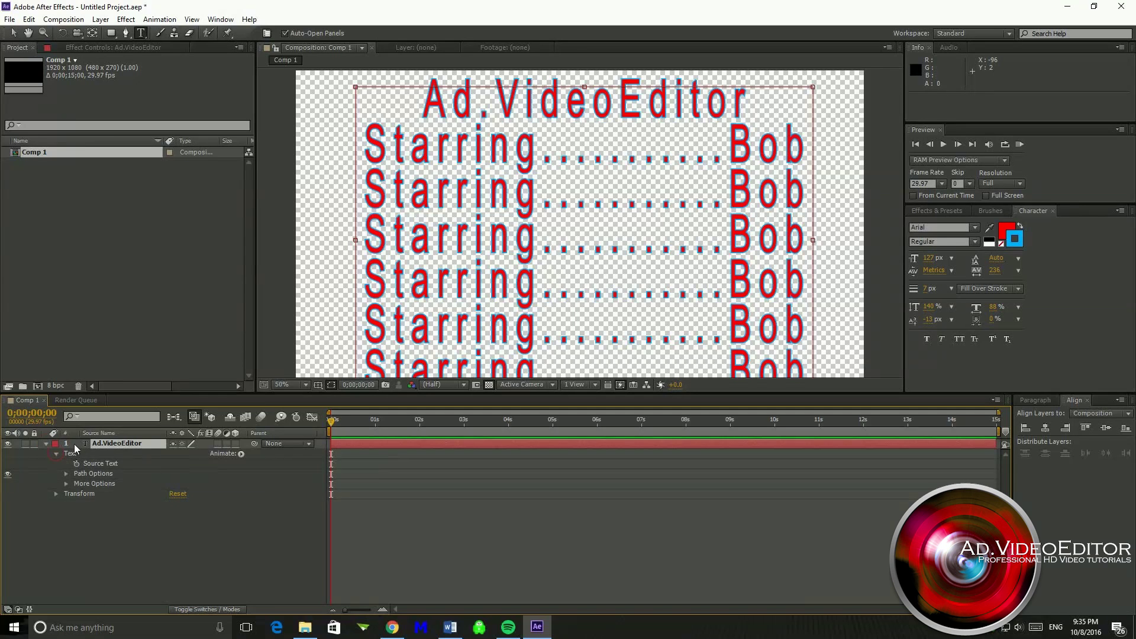
left_click(66, 473)
left_click(66, 474)
left_click(66, 483)
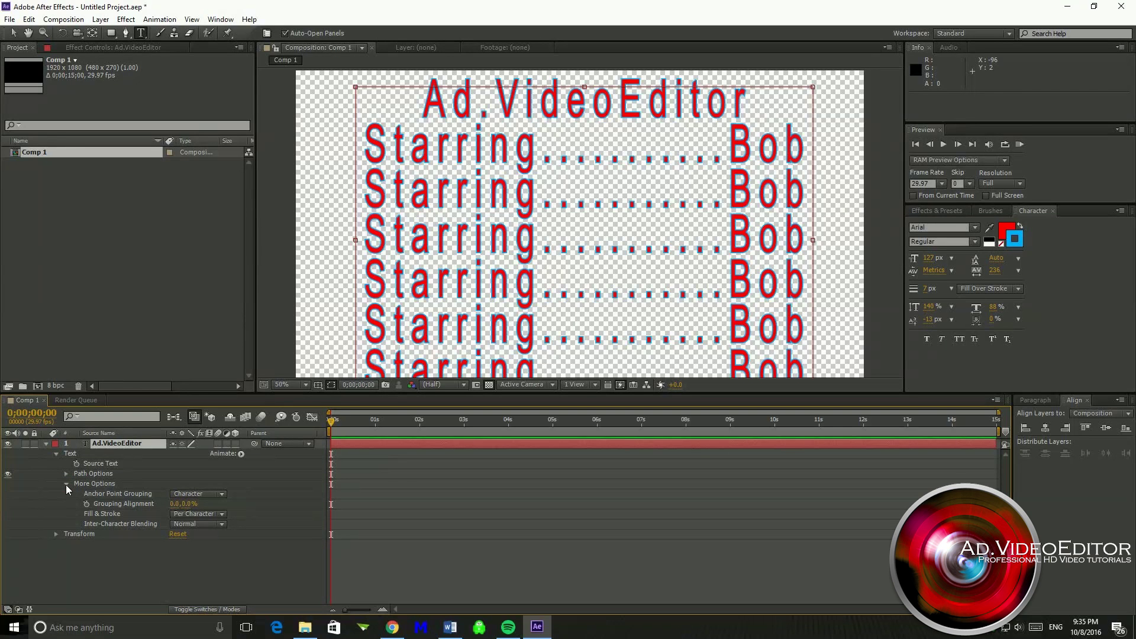
left_click(66, 484)
left_click(57, 454)
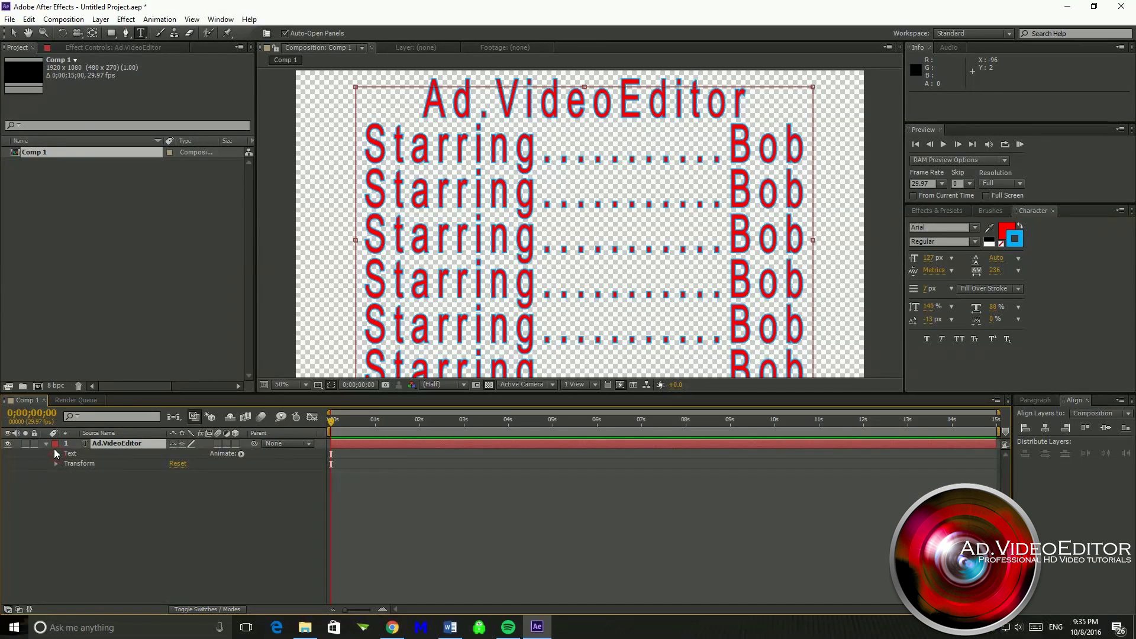
left_click(46, 444)
left_click(45, 444)
Move the text layer straight down below the frame, to a Y position of about 1430, and start Position keyframing at 0;00;00;00.
left_click(57, 464)
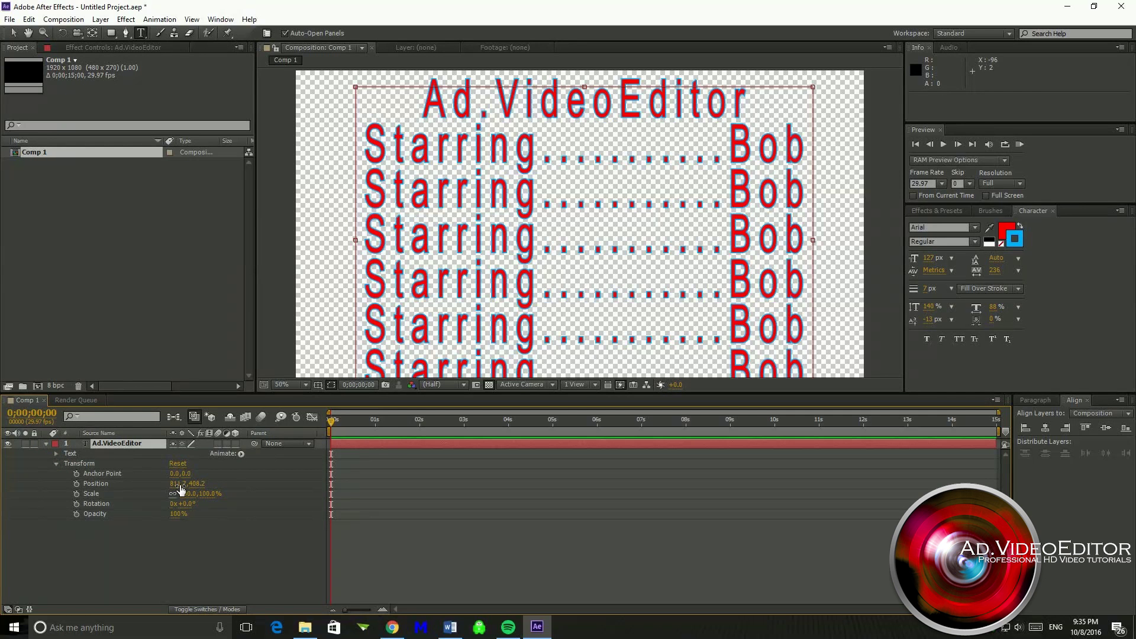
left_click_drag(181, 488, 159, 485)
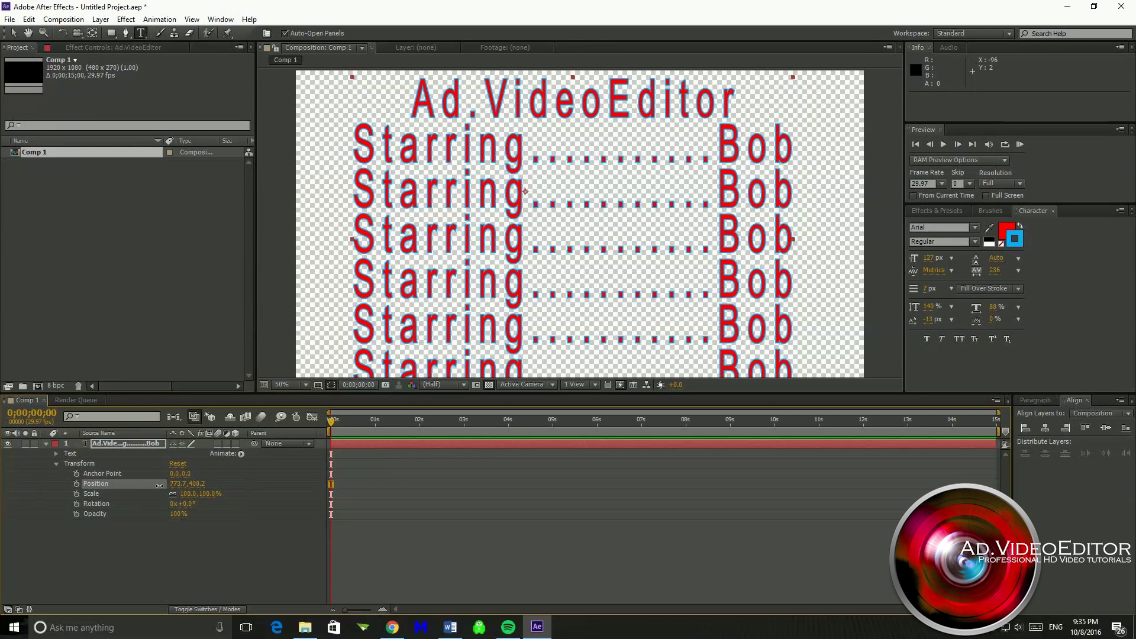
key("ctrl+z")
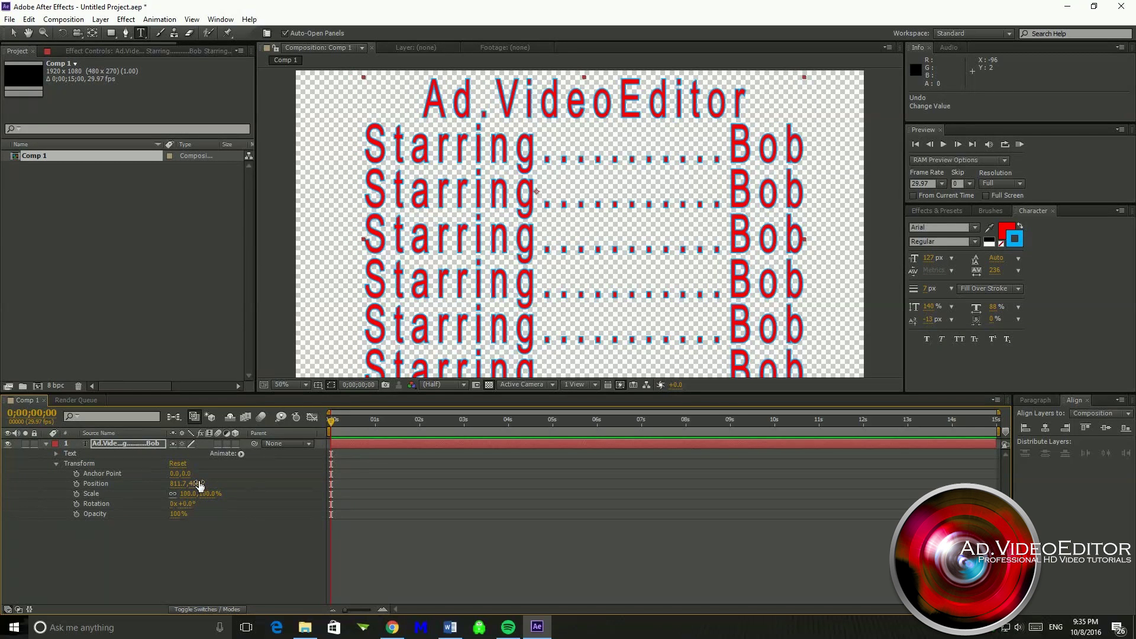
left_click_drag(200, 485, 788, 496)
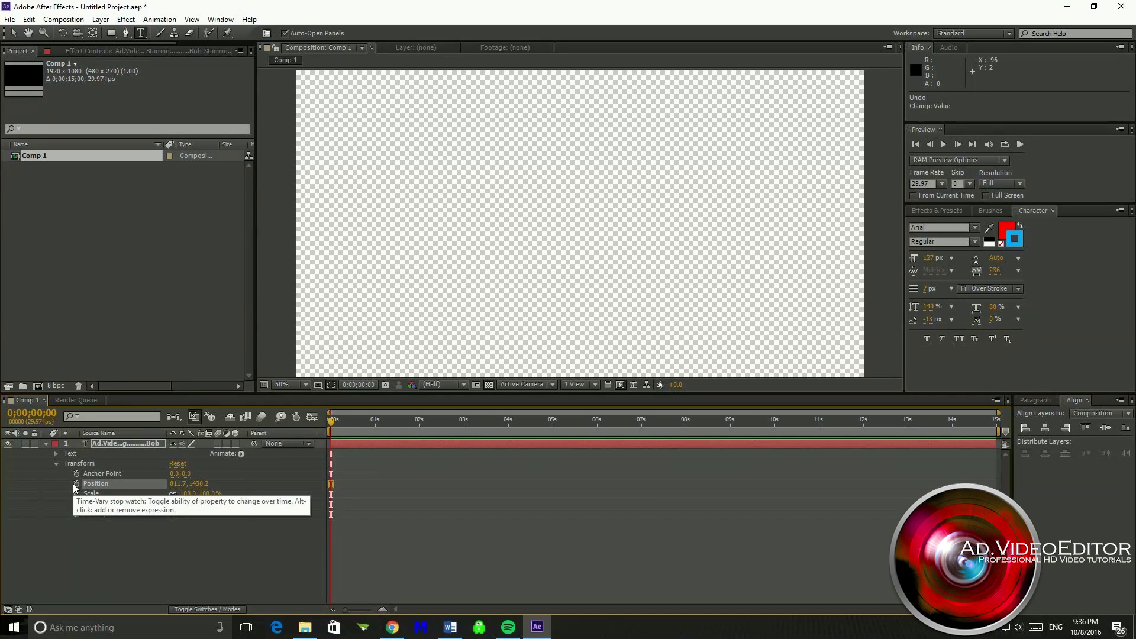
left_click(76, 484)
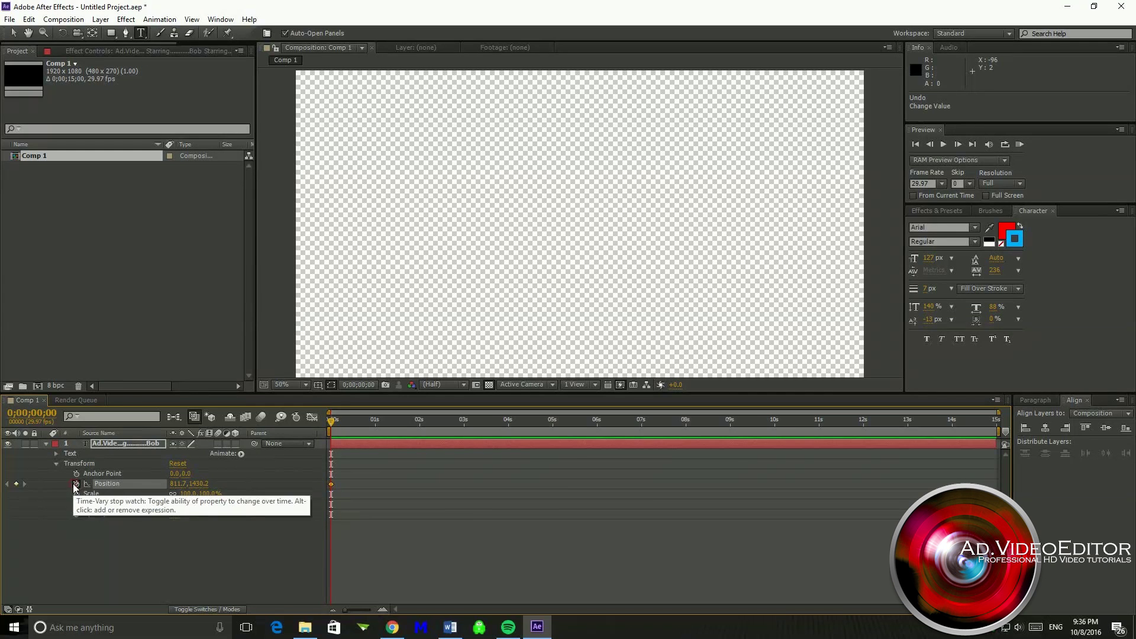
At 0;00;04;29, add a Position keyframe that moves the text straight up until it is completely above the frame.
left_click(552, 424)
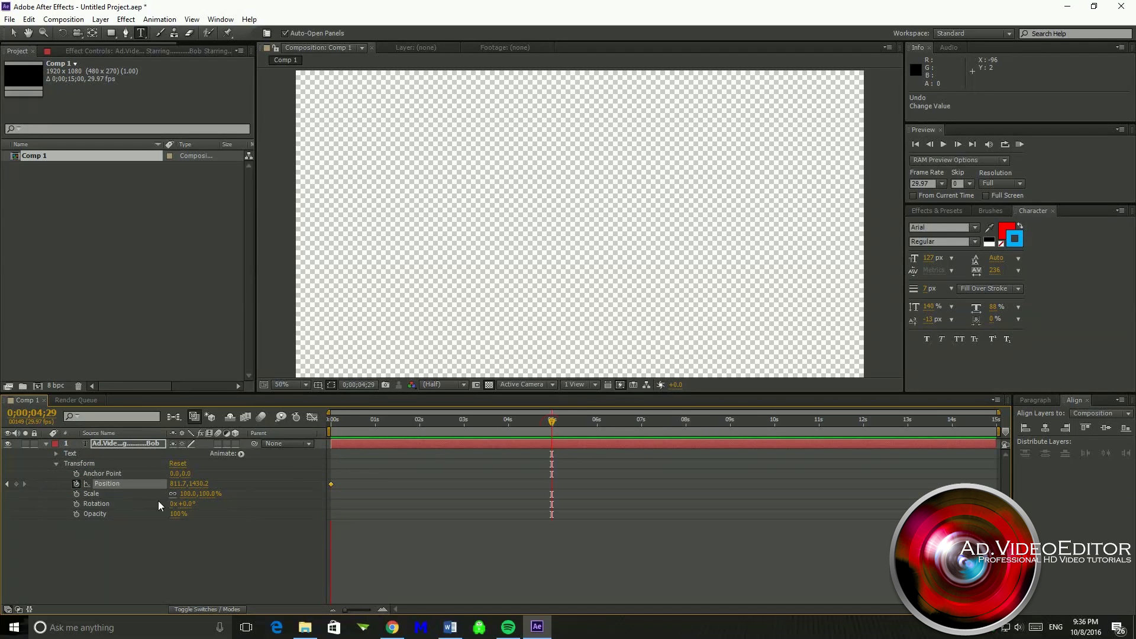
left_click(16, 484)
left_click_drag(202, 488, 241, 483)
left_click_drag(394, 485, 8, 484)
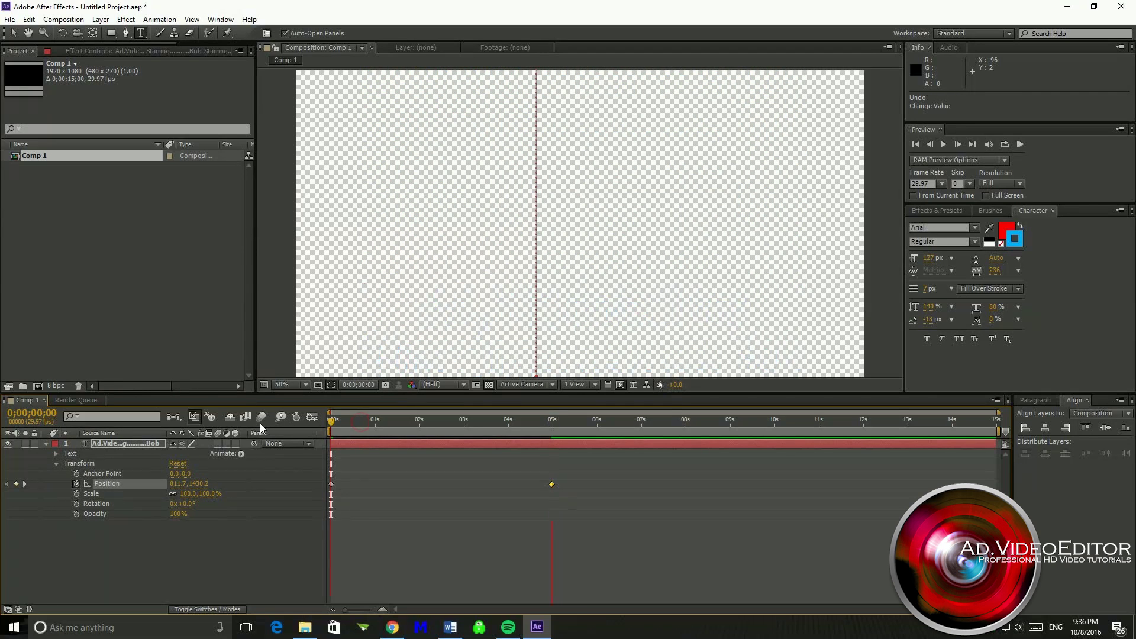
Preview the scrolling credits animation from the start of the composition.
key("space")
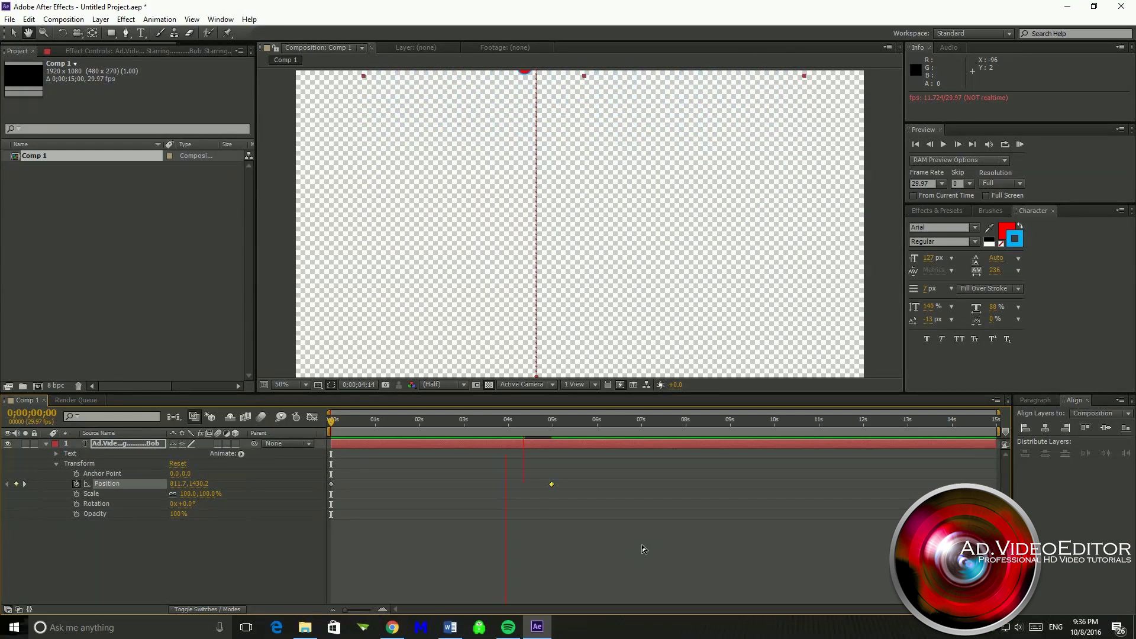
key("ctrl+t")
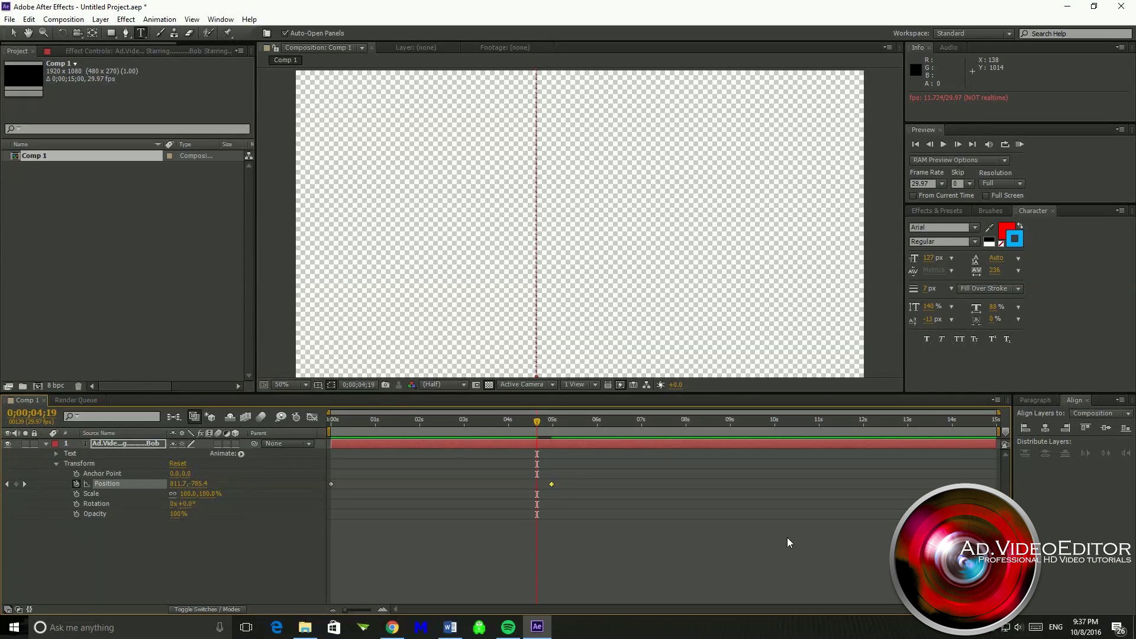
left_click(978, 628)
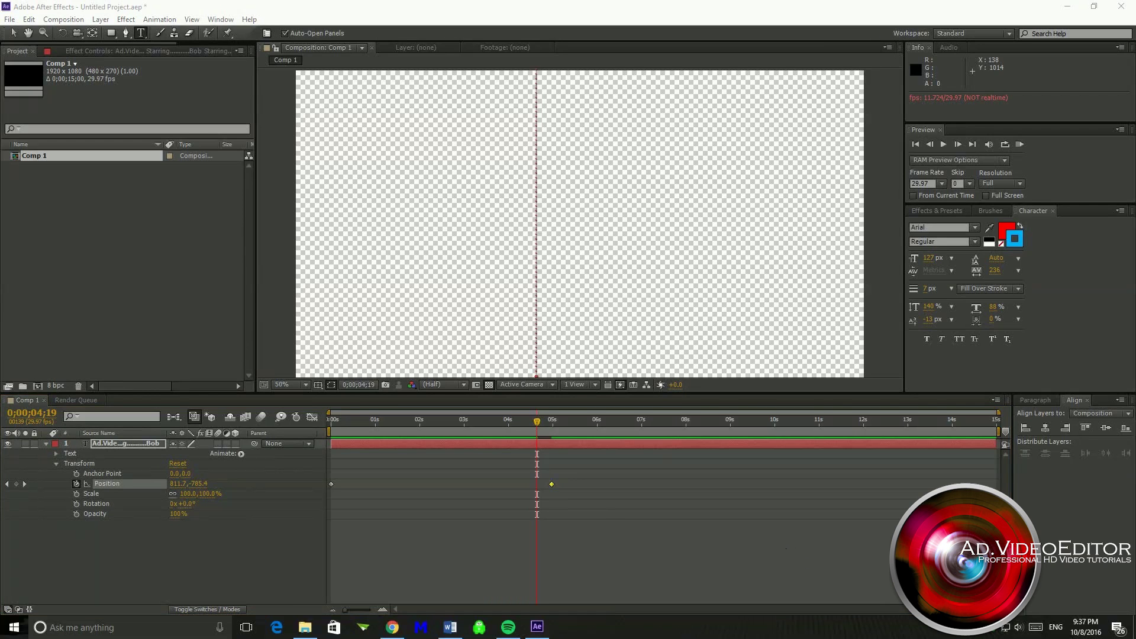